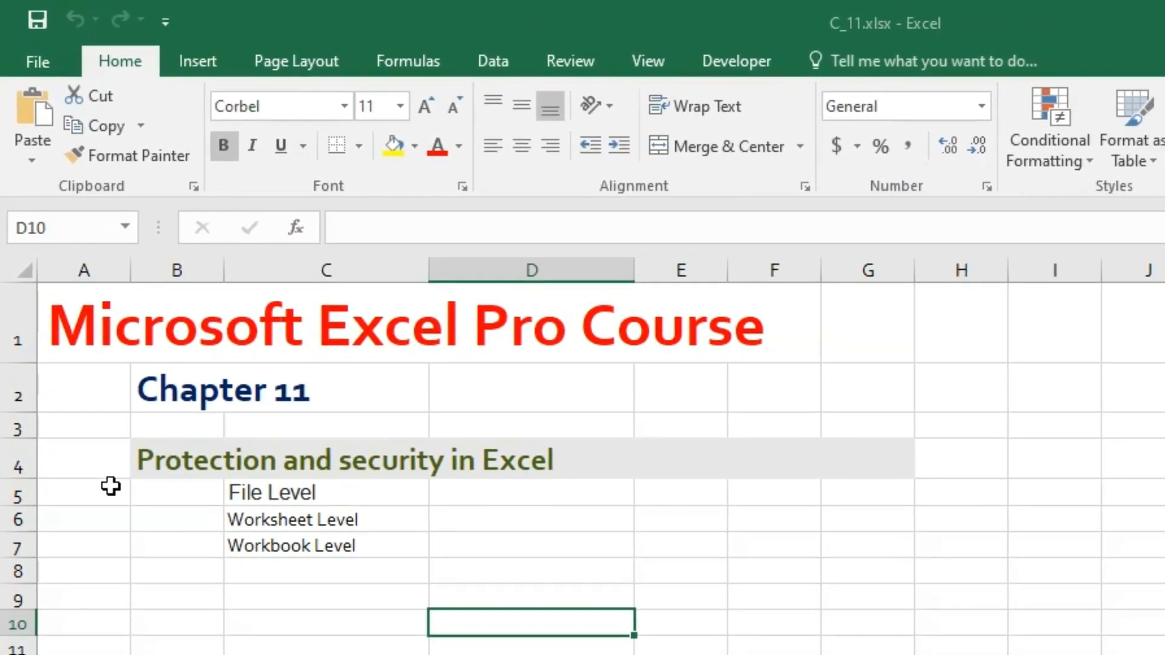
left_click(278, 483)
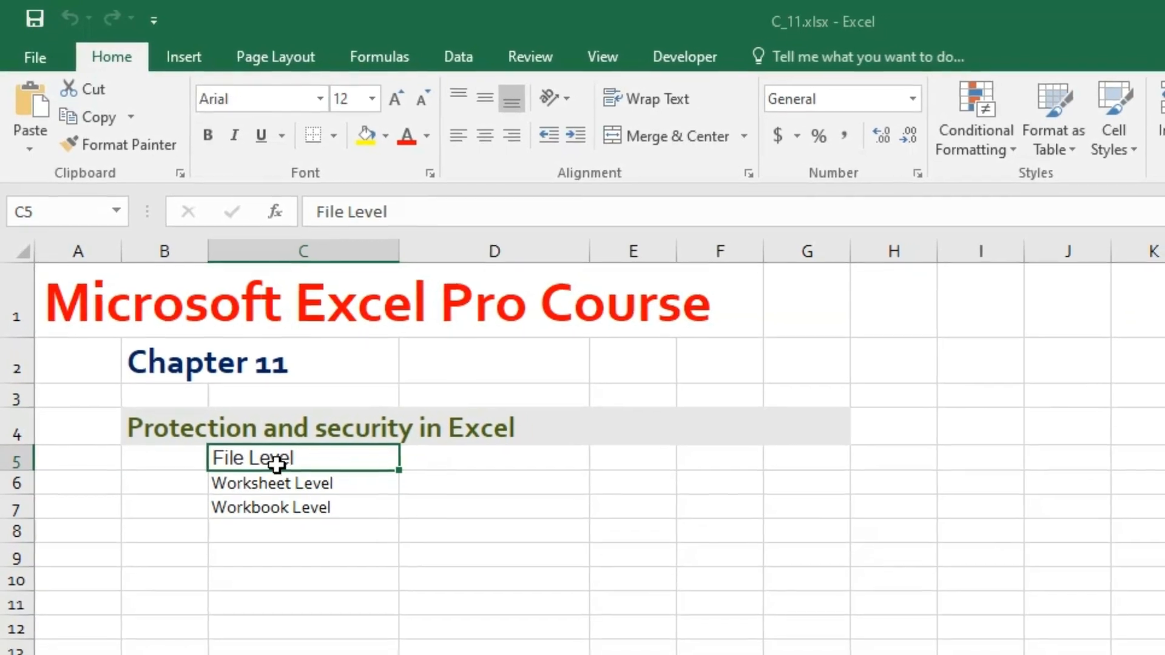
left_click(267, 476)
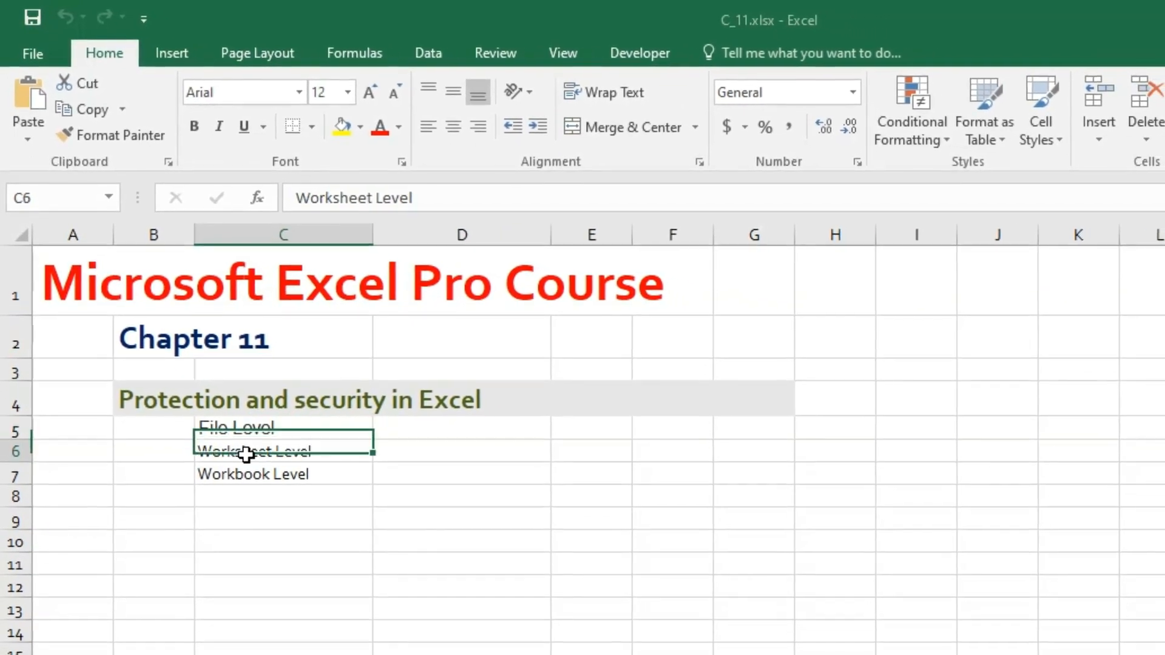
left_click(282, 461)
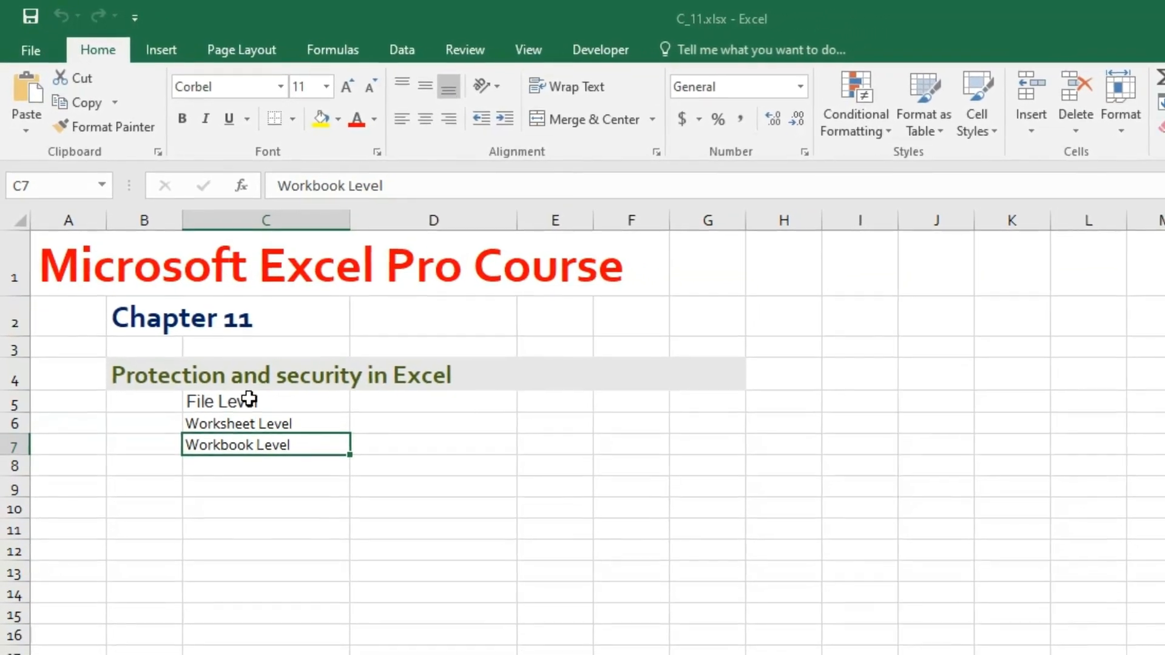
left_click(261, 425)
left_click_drag(245, 410, 245, 437)
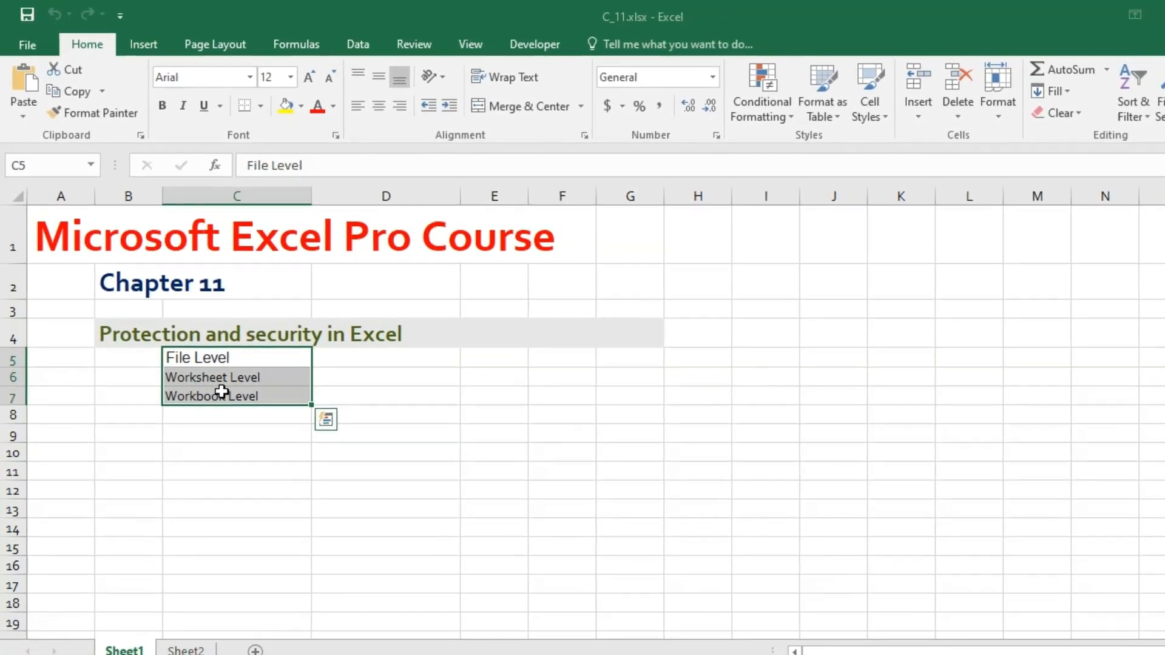
left_click(211, 359)
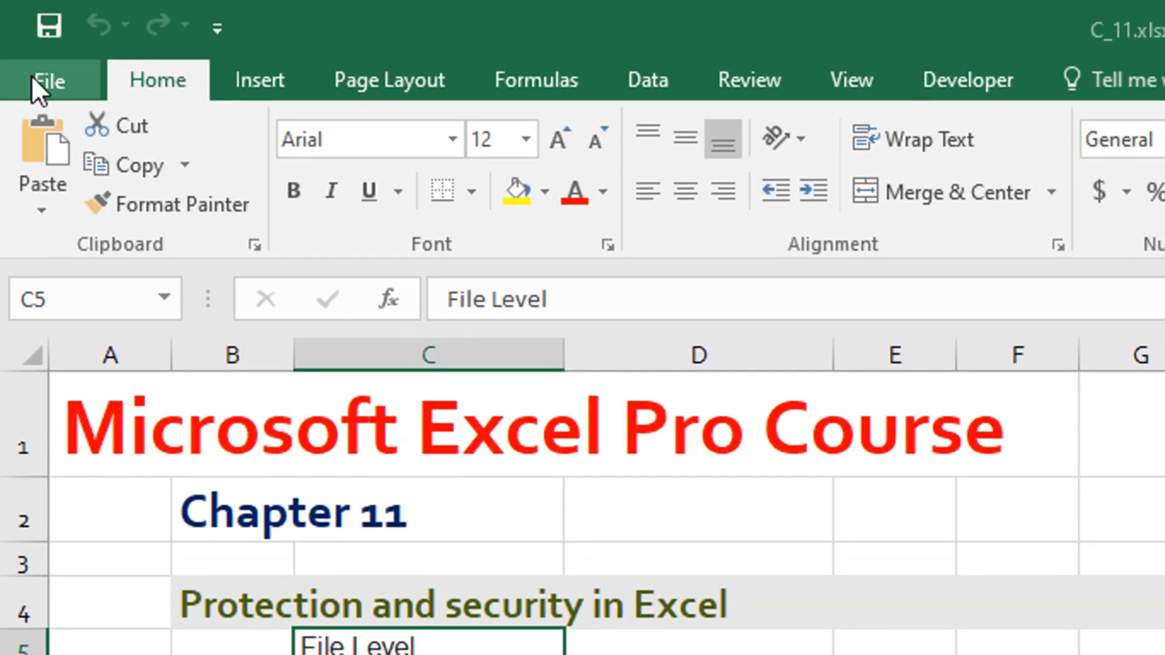
- Encrypt the workbook with a new opening password, re-enter the password to confirm it, and return to the worksheet
left_click(38, 65)
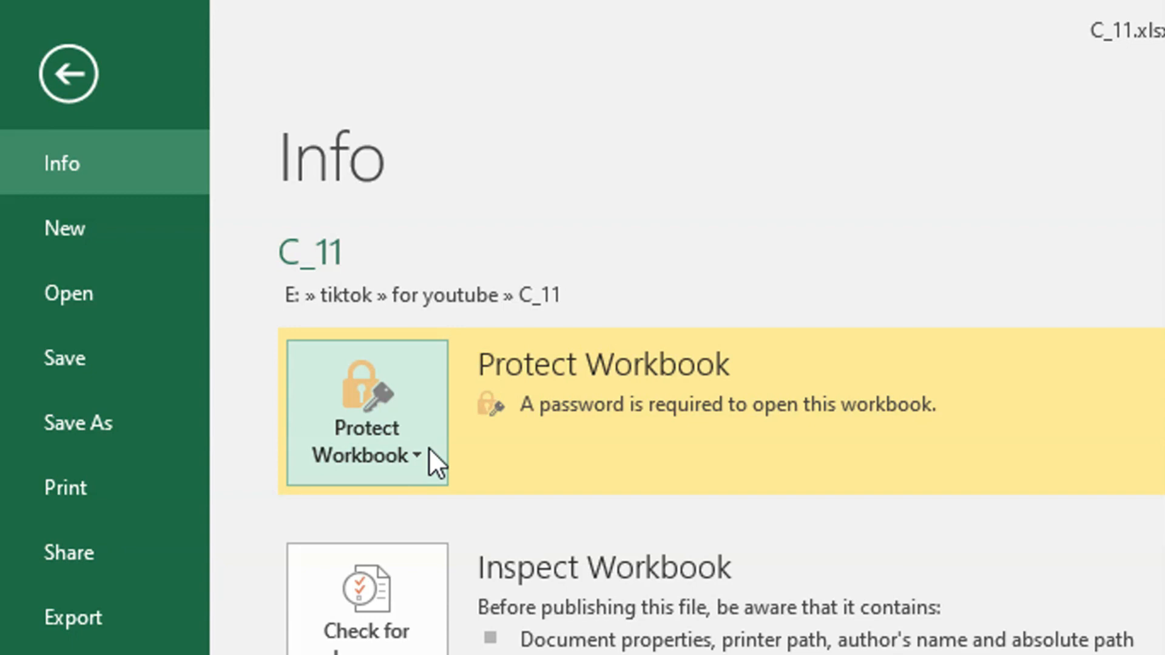
left_click(432, 465)
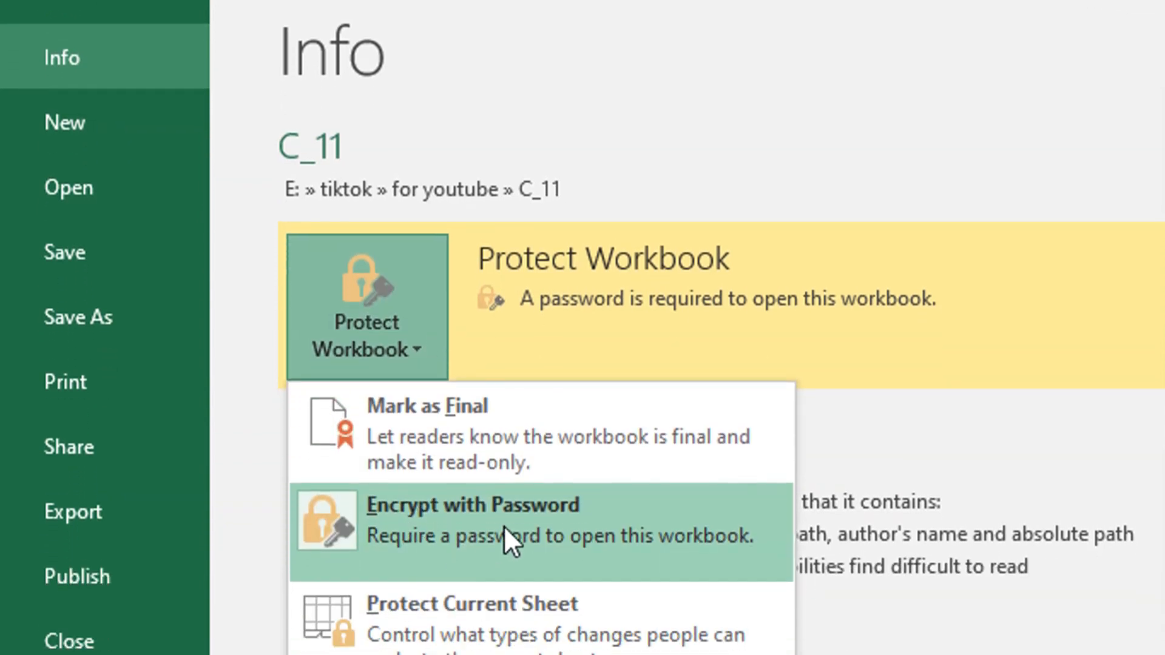
left_click(504, 525)
type("1")
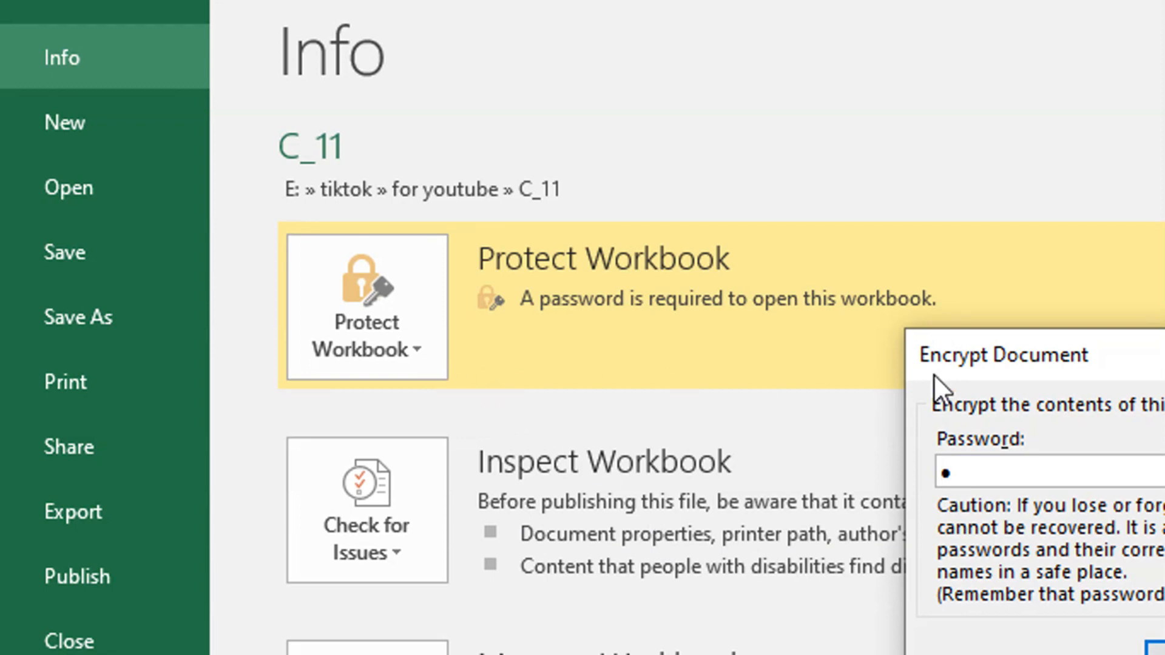
left_click_drag(1156, 359, 1063, 327)
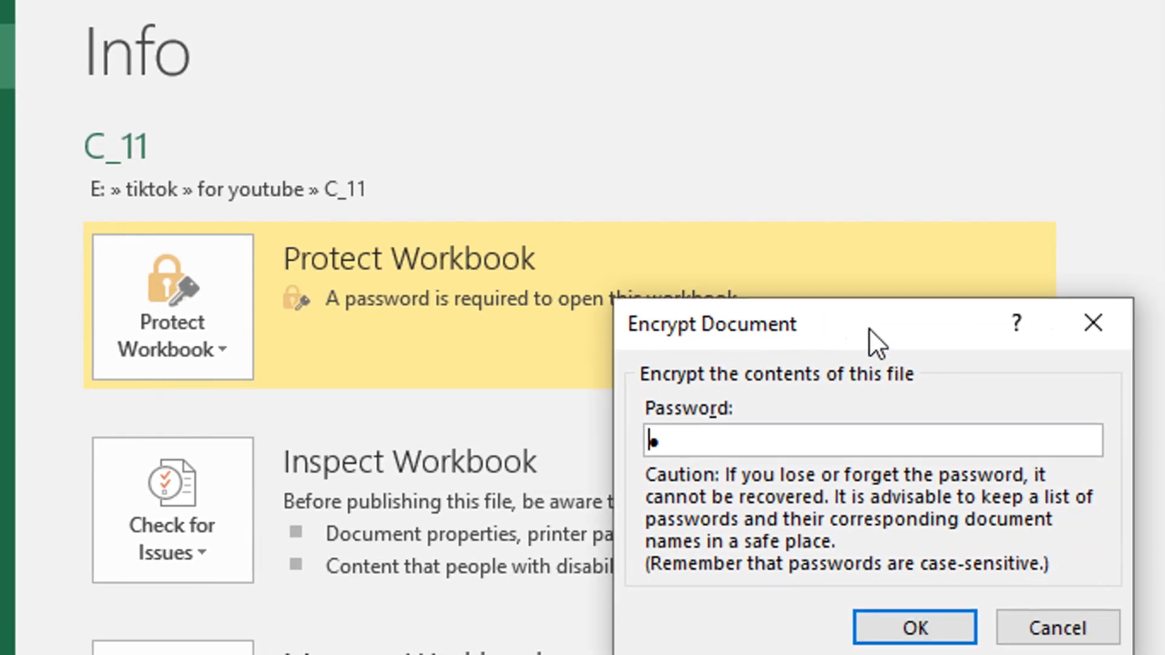
left_click_drag(869, 329, 778, 304)
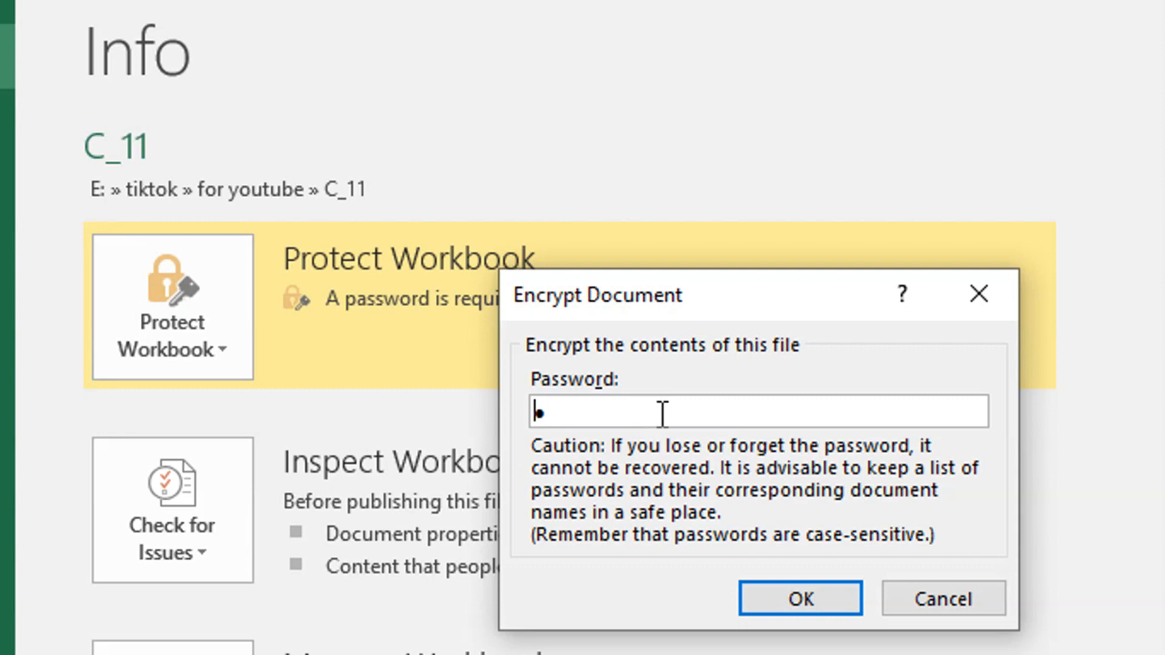
left_click_drag(647, 413, 492, 416)
type("••")
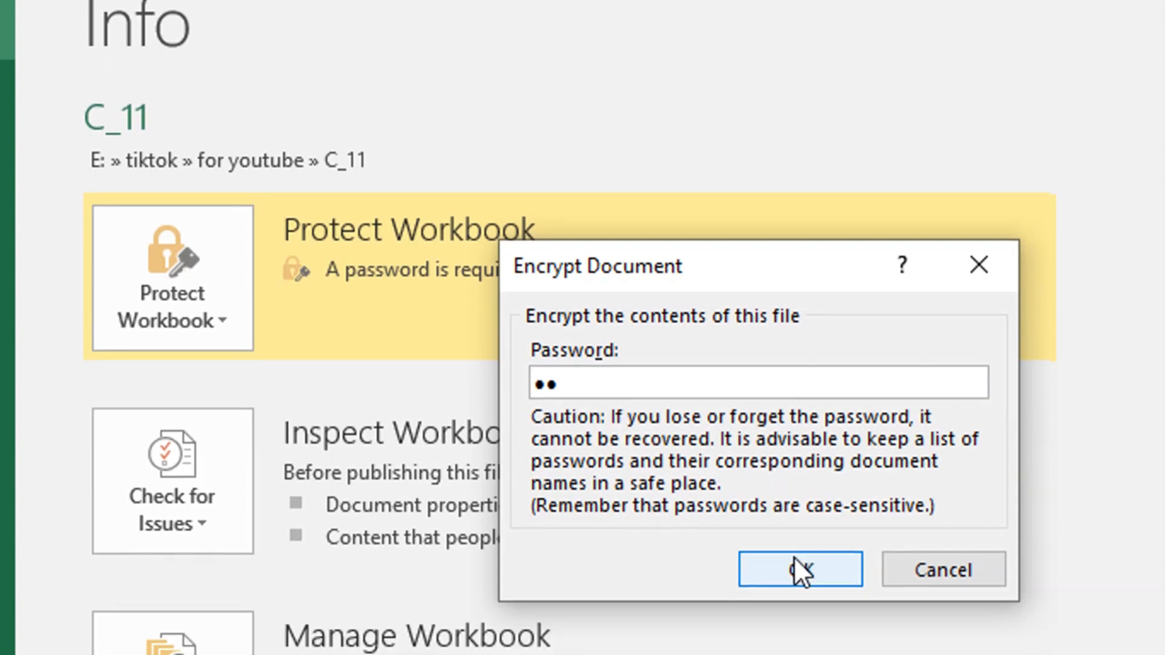
left_click(795, 590)
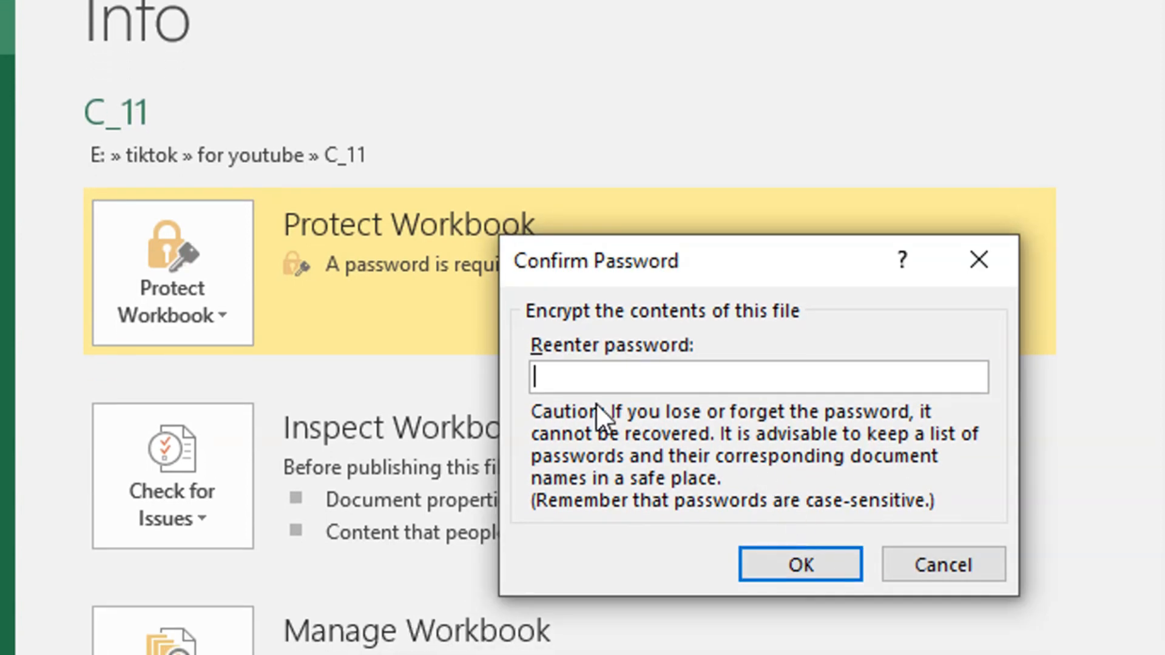
type("••")
left_click(775, 553)
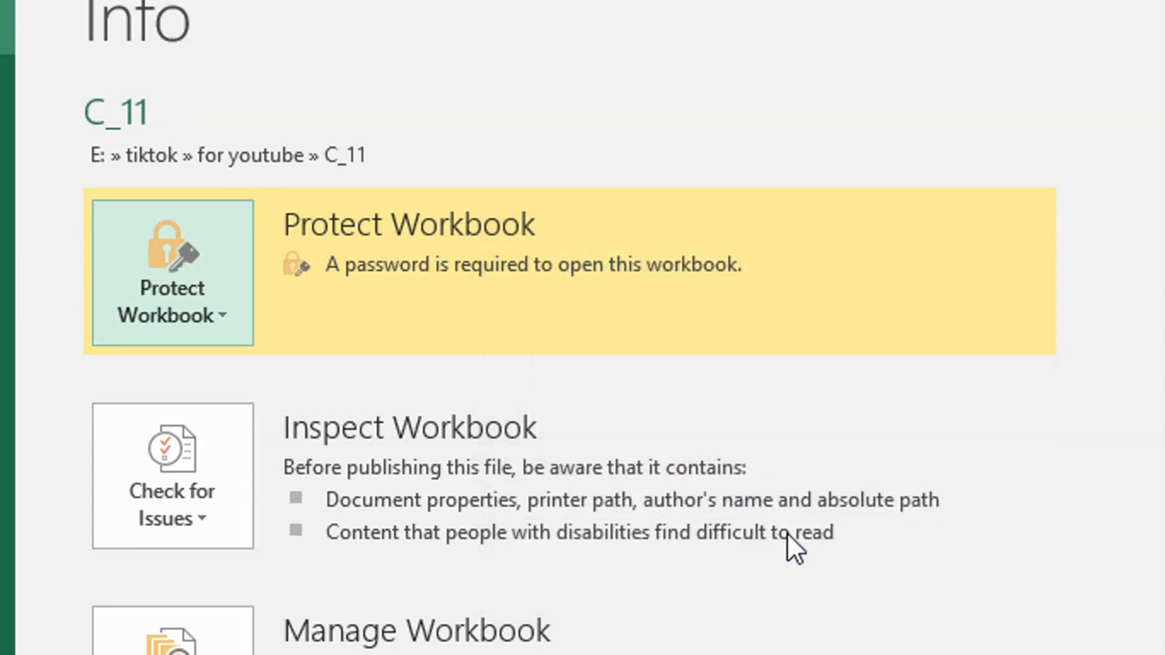
left_click(125, 216)
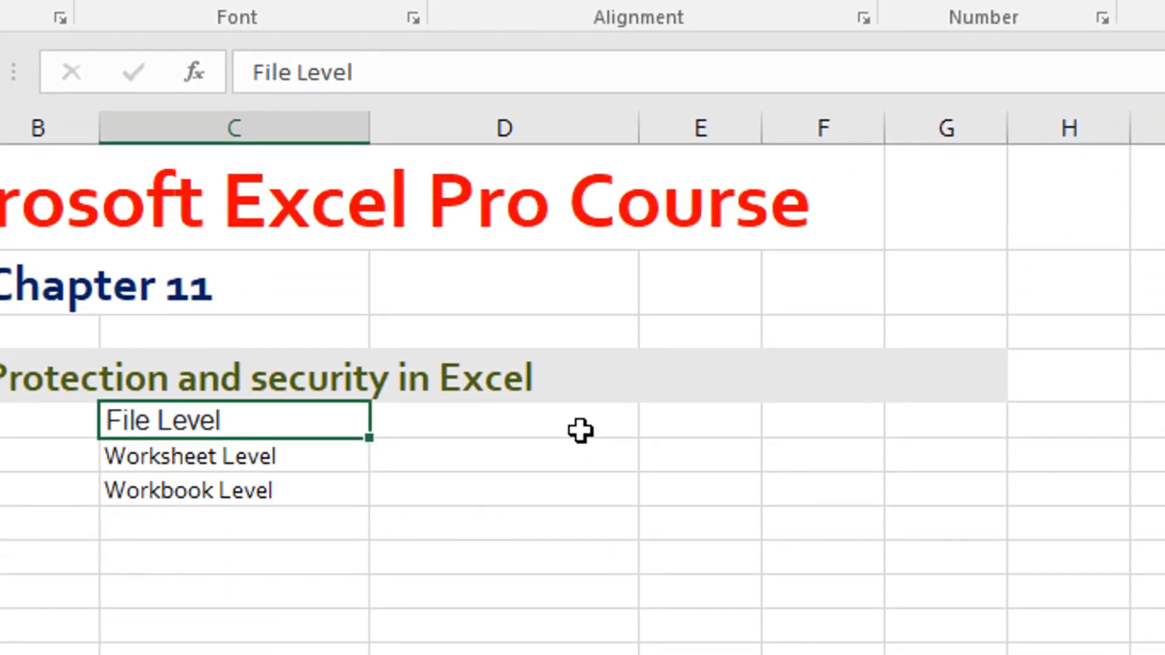
- Save and close the workbook, and try to reopen C_11.xlsx from the recent files with an incorrect password
key("ctrl+8")
key("ctrl+p")
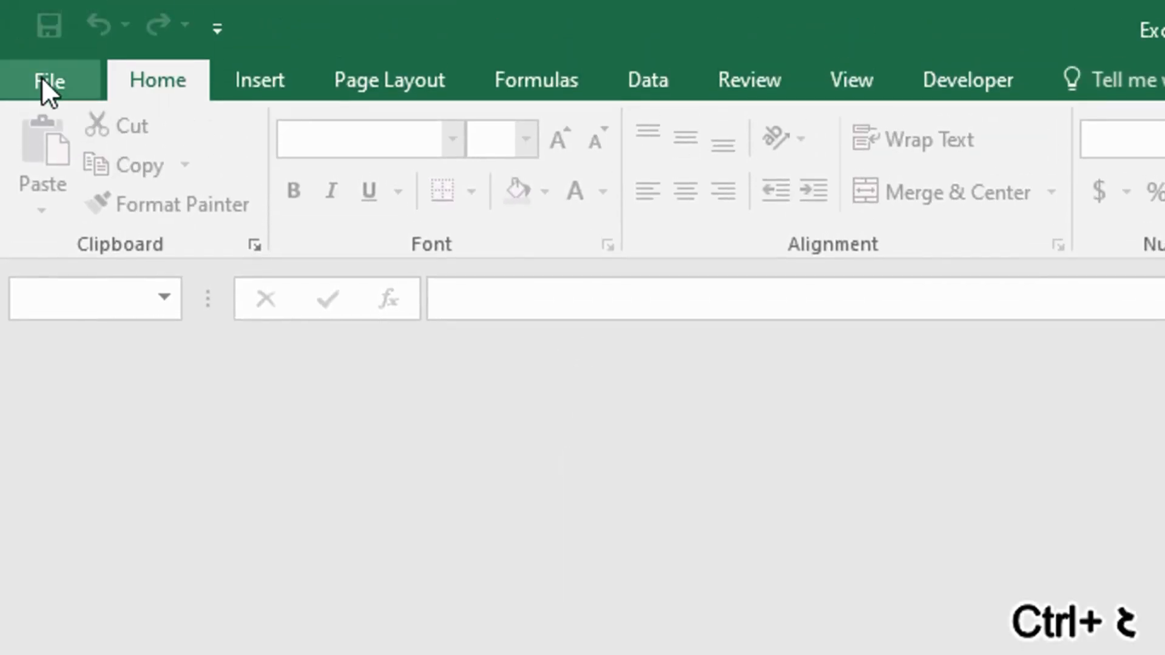
left_click(42, 80)
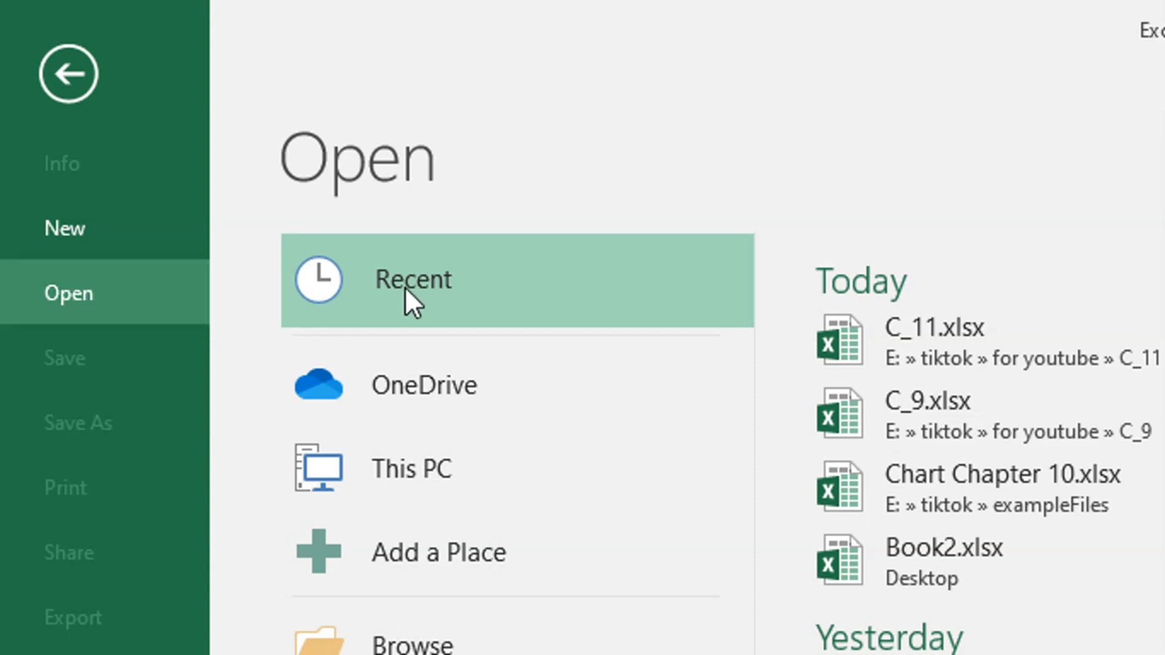
left_click(907, 322)
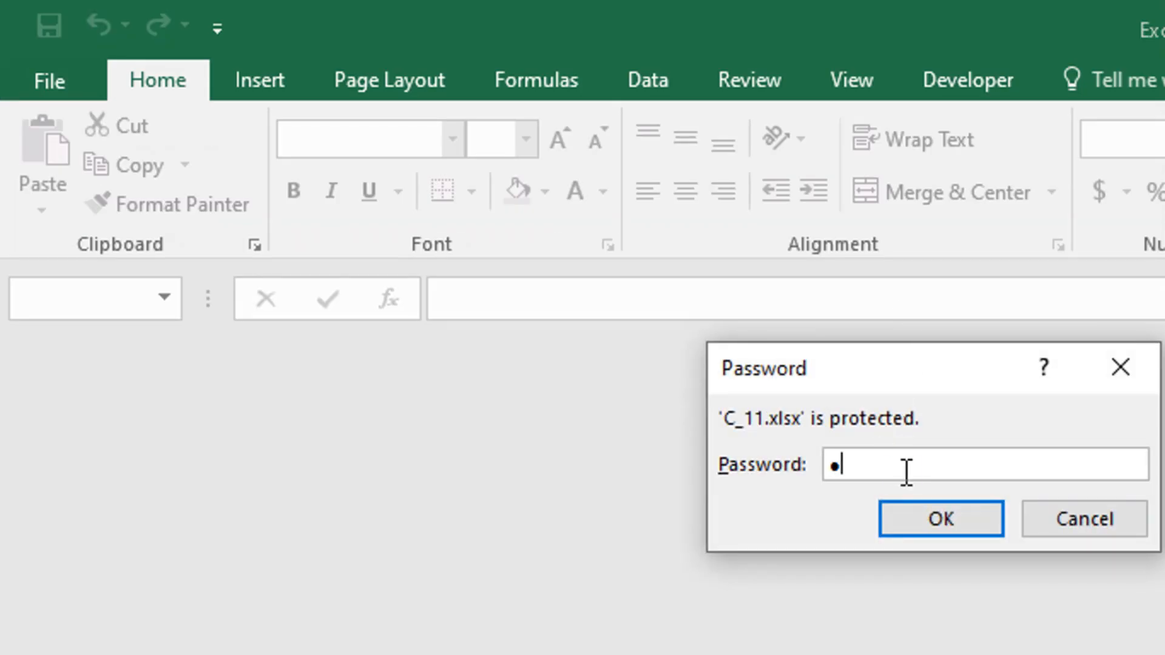
left_click(941, 518)
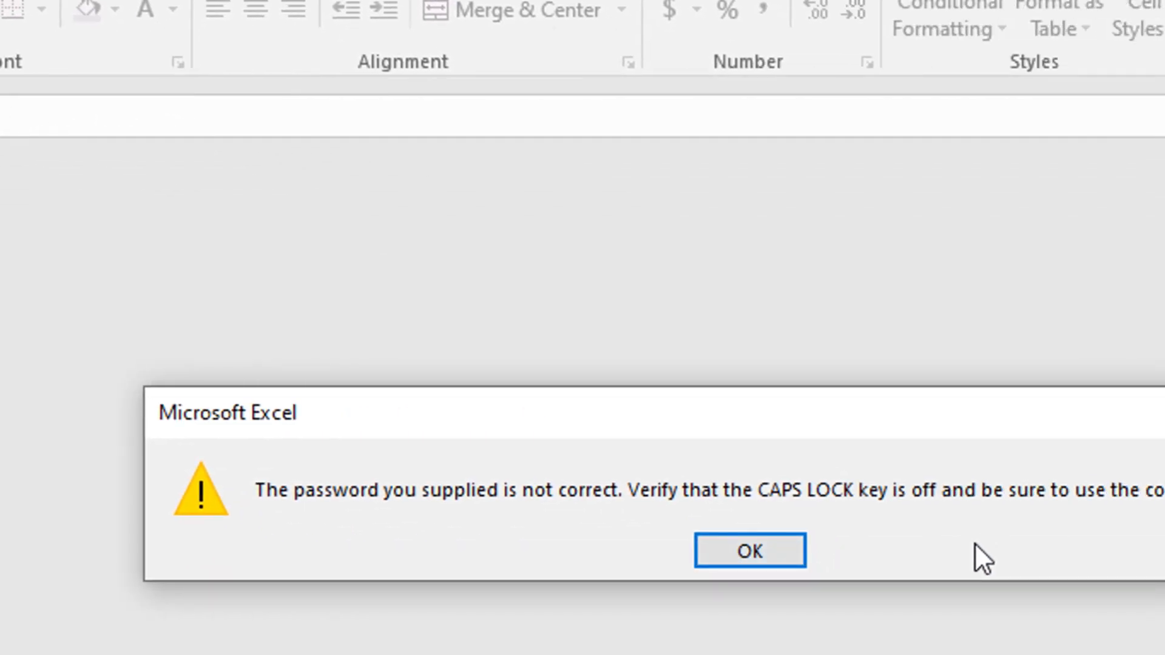
left_click(774, 560)
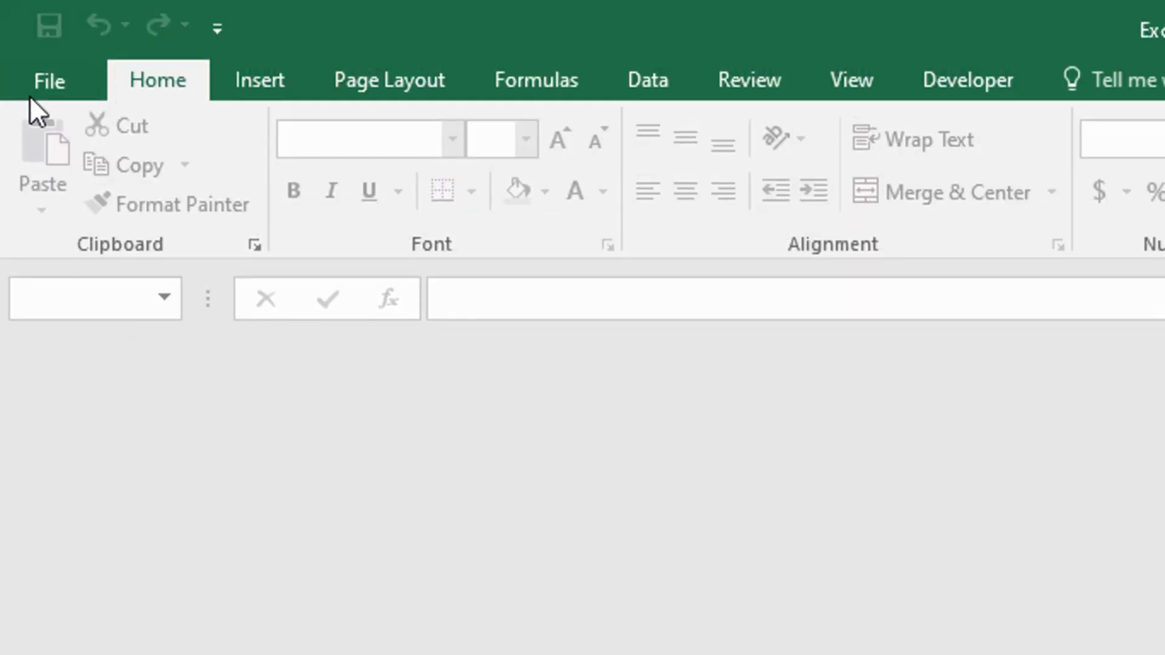
- Reopen C_11.xlsx from the recent files, entering the correct workbook password
left_click(29, 93)
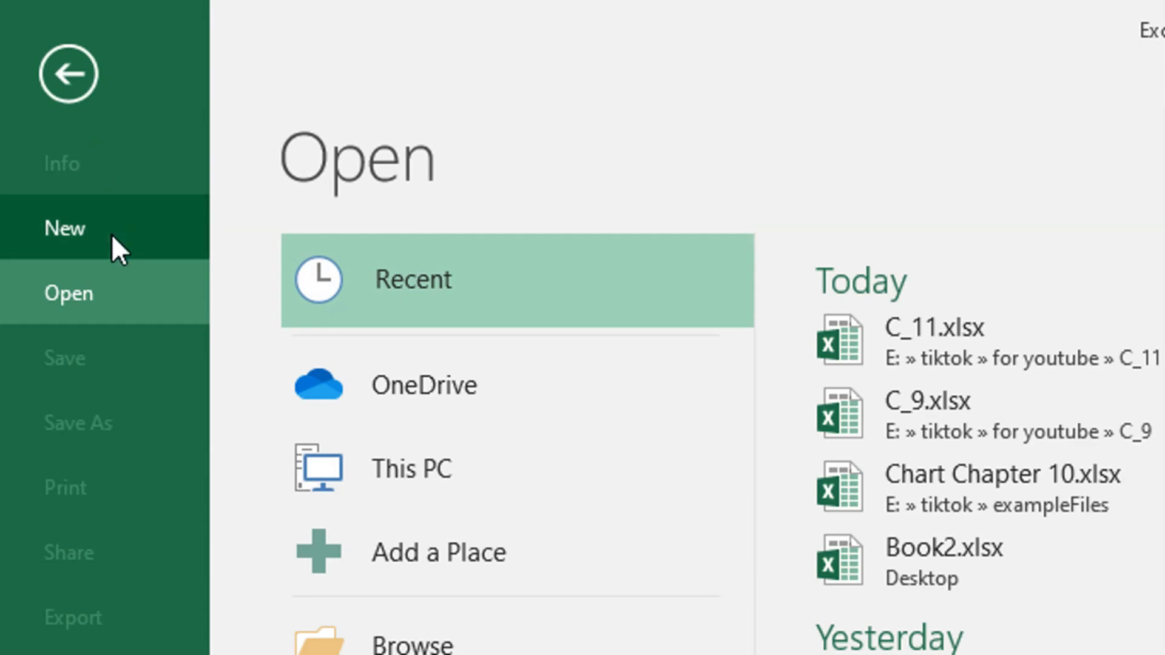
left_click(879, 329)
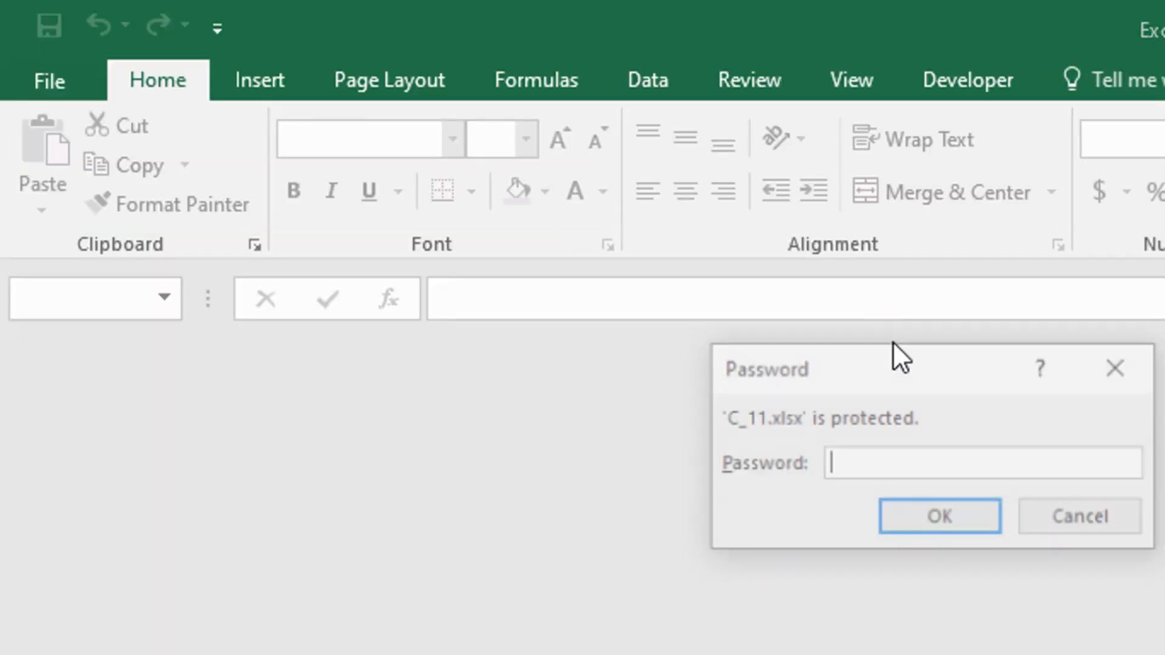
type("12")
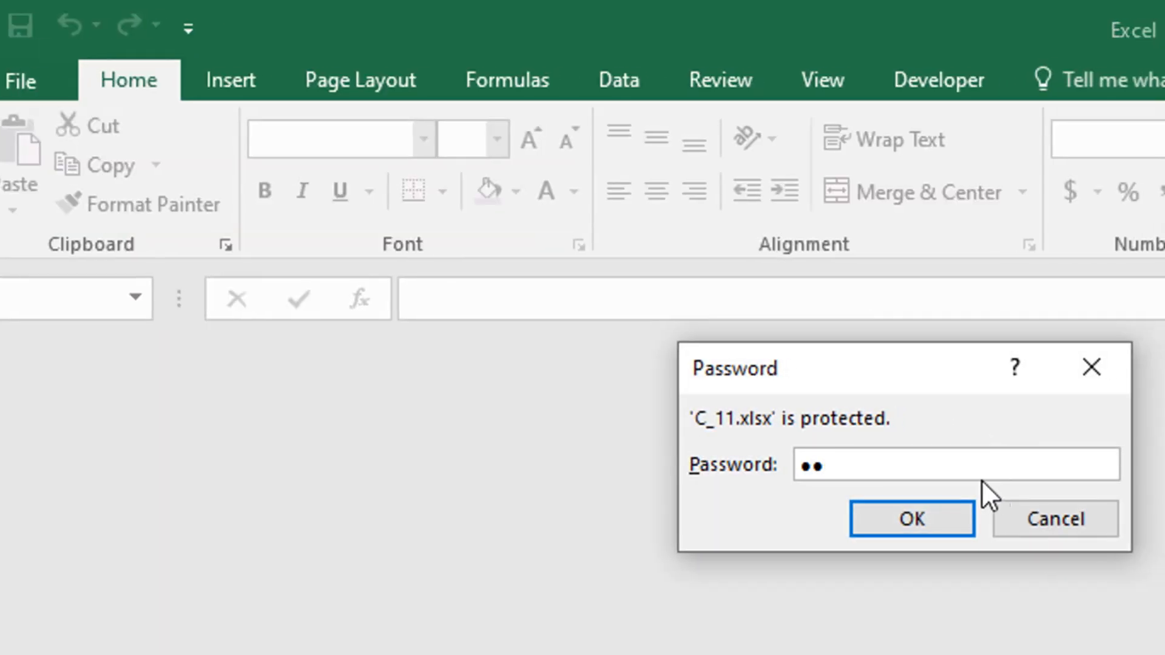
key("Return")
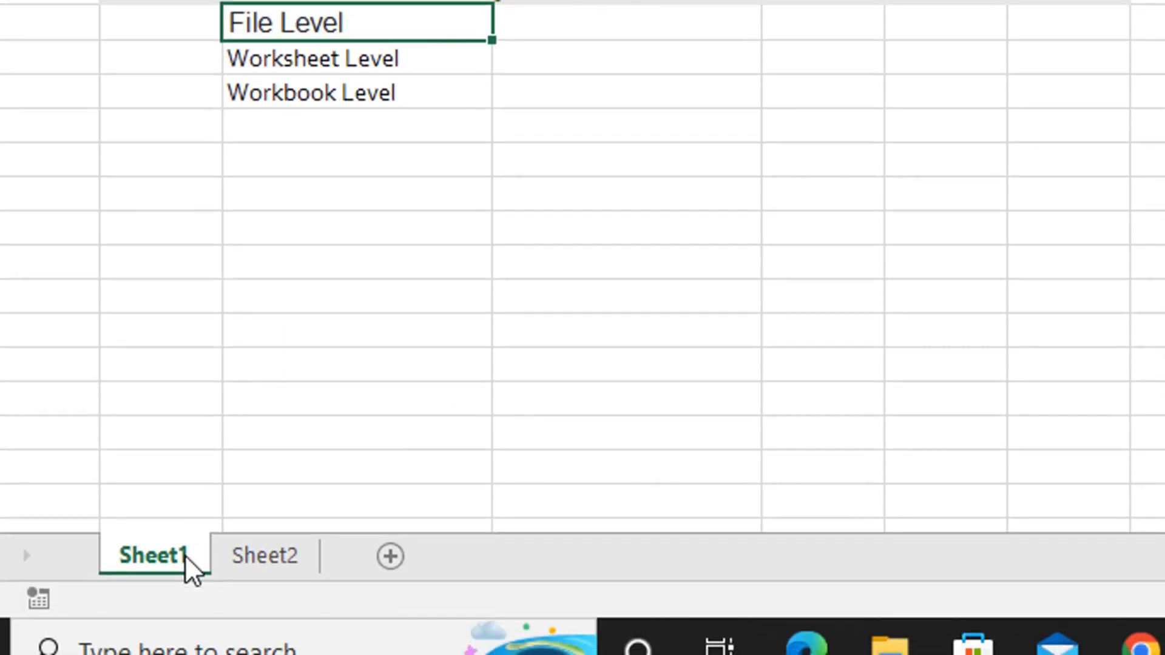
- Add two new worksheets after Sheet2 and return to Sheet1
left_click(391, 276)
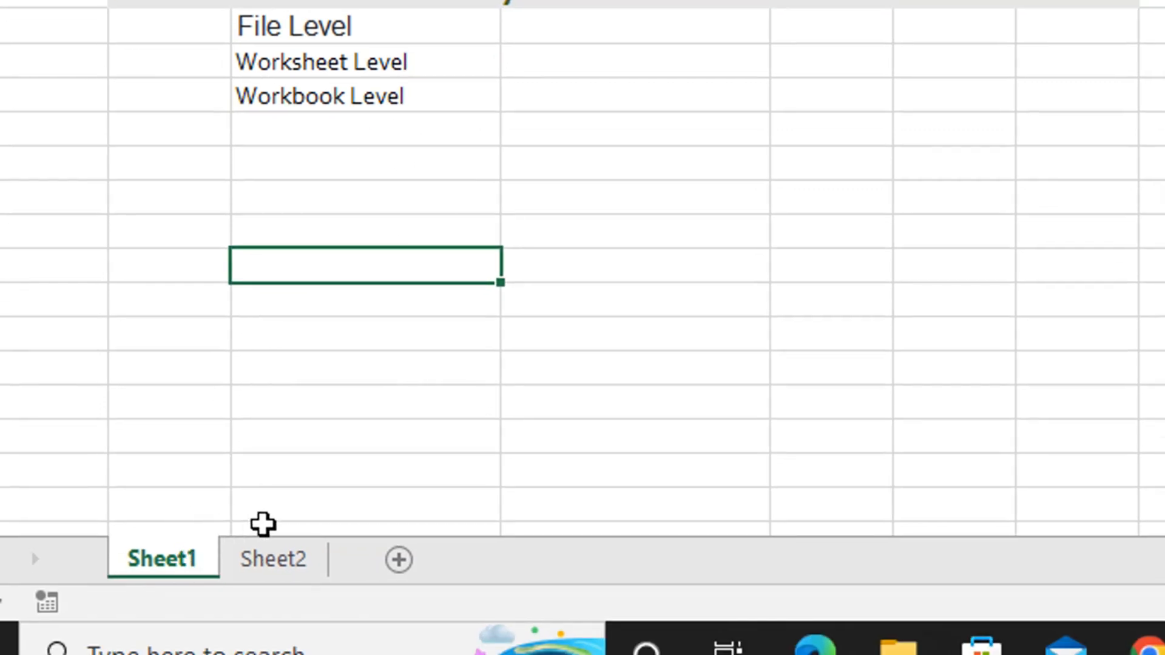
left_click(285, 557)
left_click(388, 557)
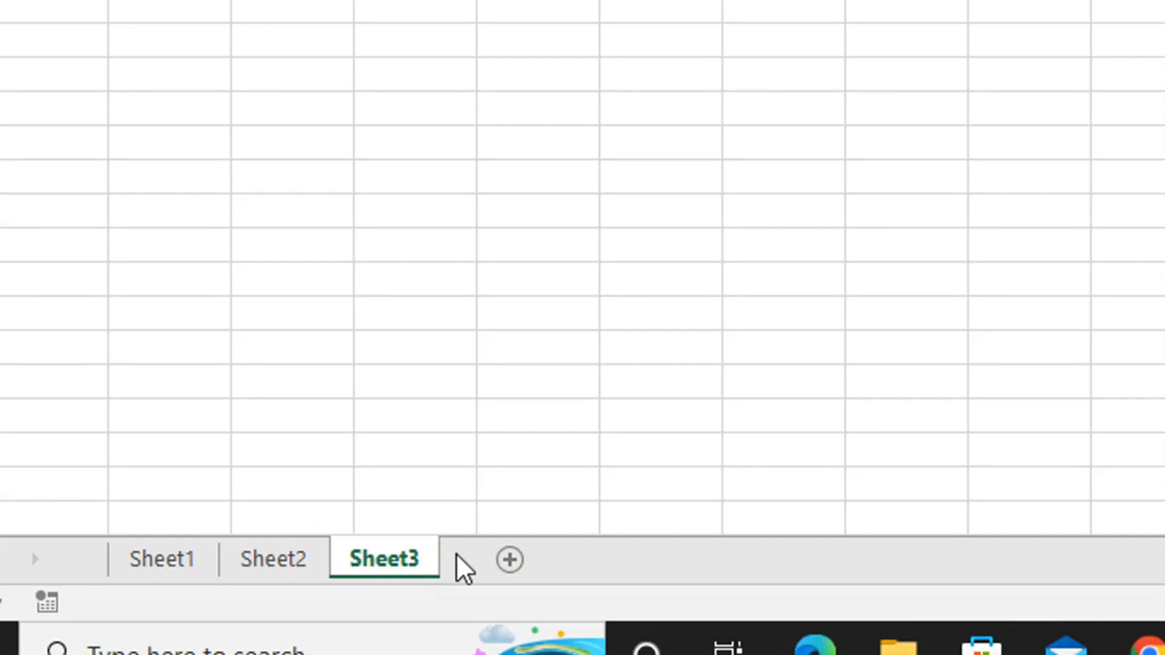
left_click(509, 559)
left_click(194, 557)
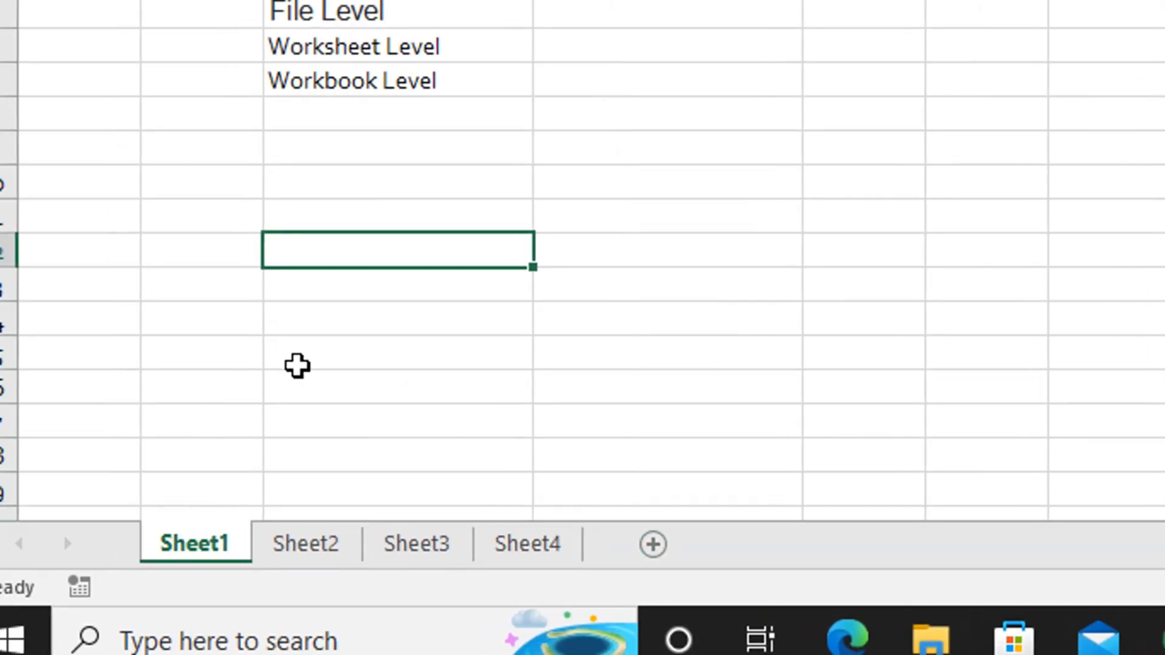
- Protect Sheet1 with a blank unprotect password, allowing users only to select locked and unlocked cells
left_click(373, 89)
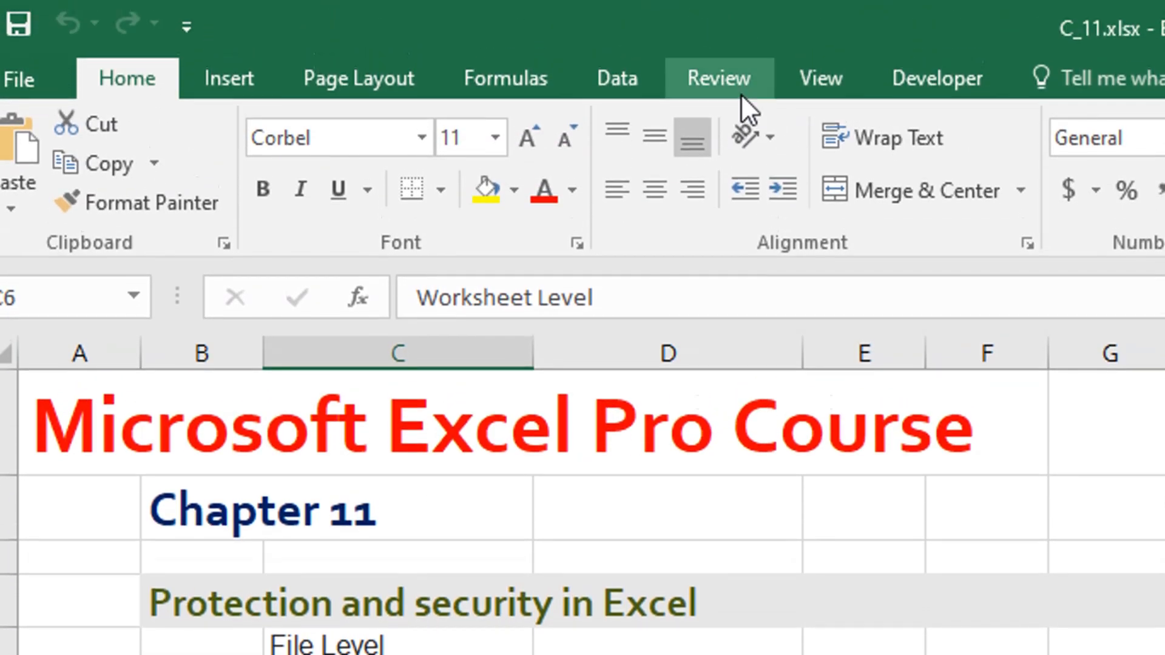
left_click(738, 88)
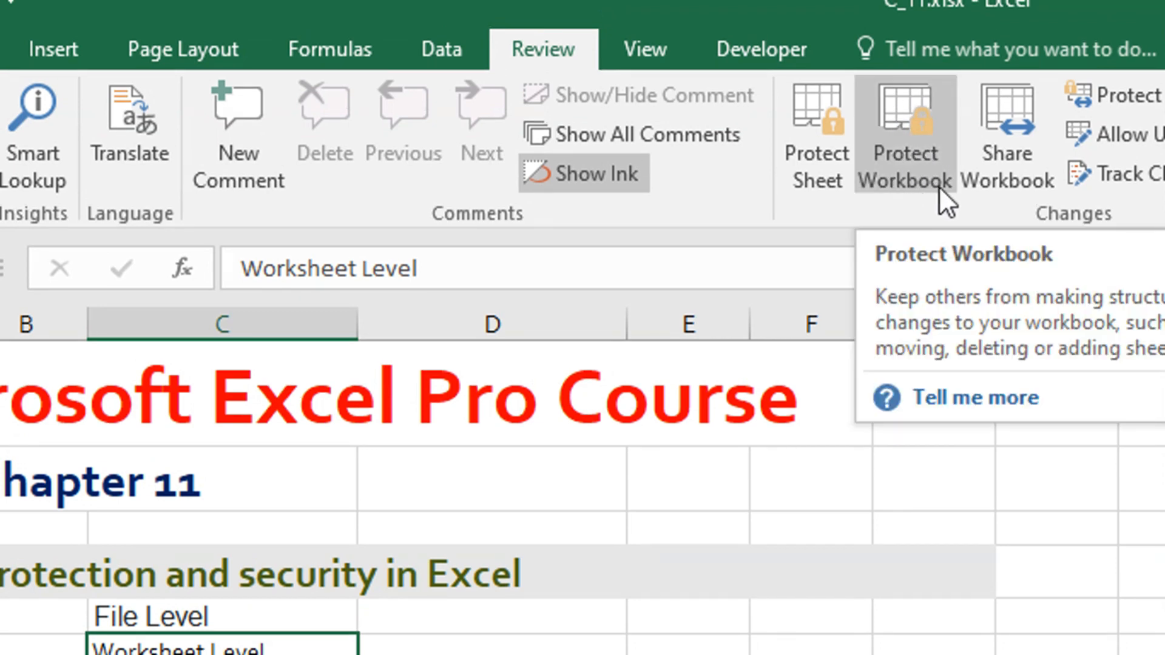
left_click(825, 176)
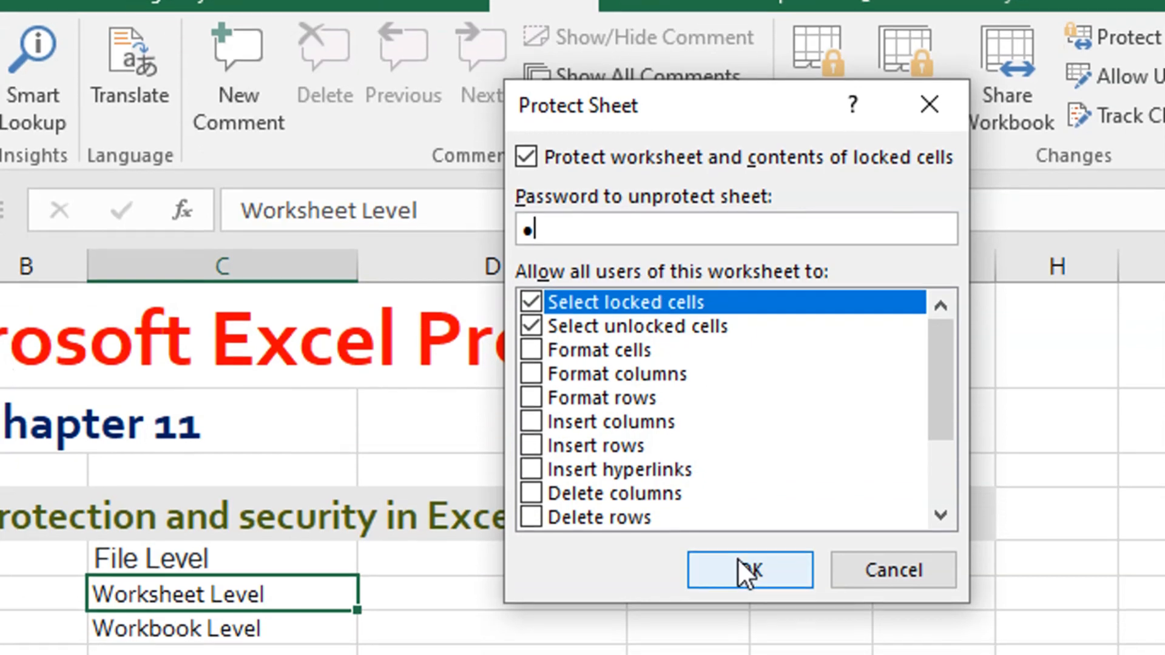
left_click(752, 602)
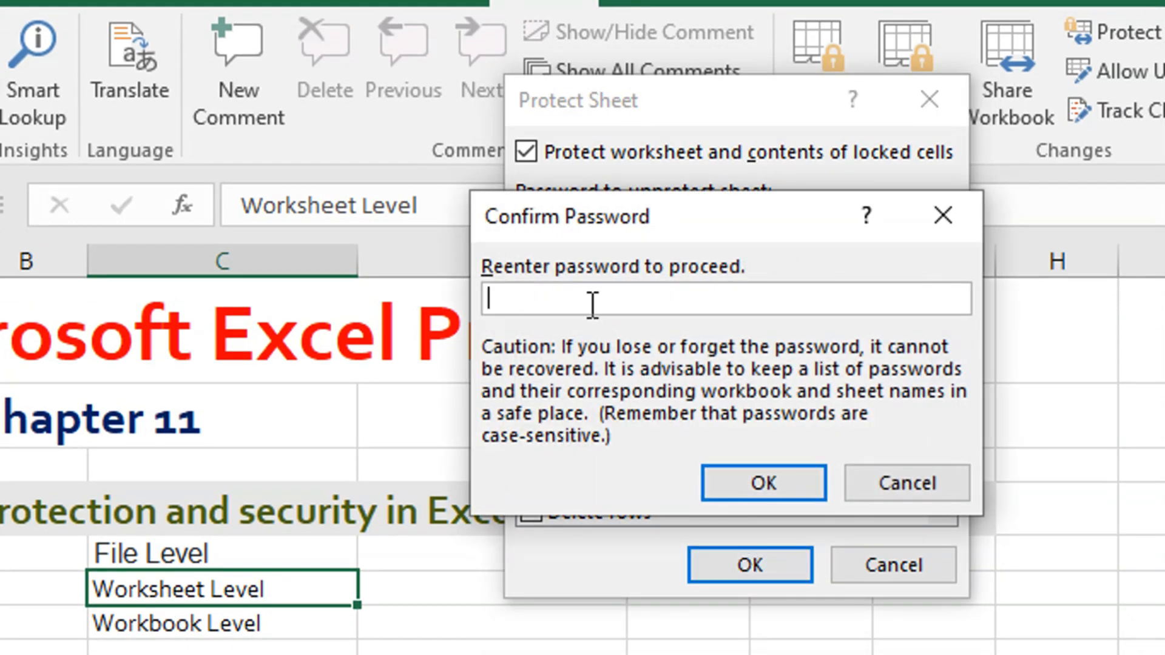
left_click(942, 215)
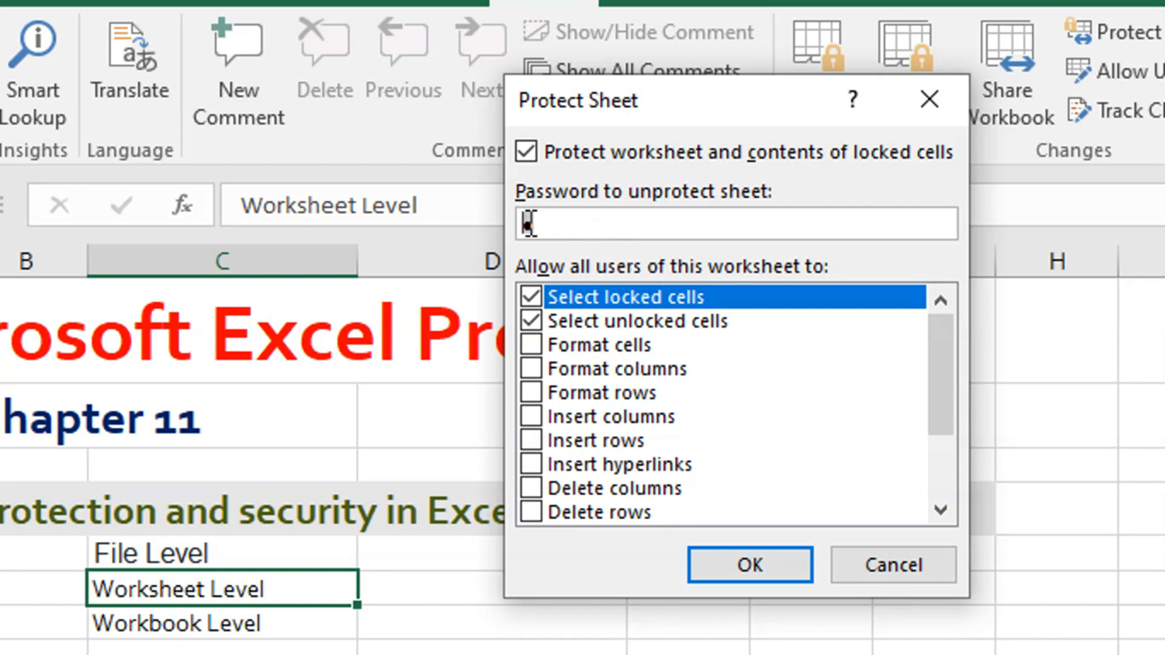
key("BackSpace")
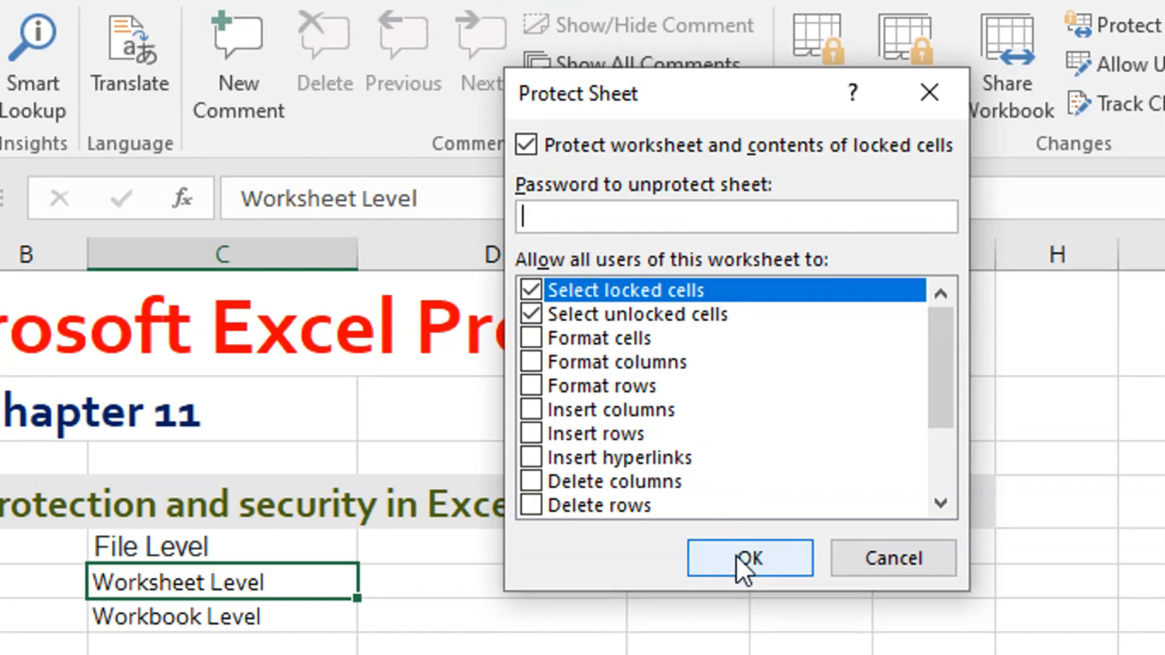
left_click(744, 564)
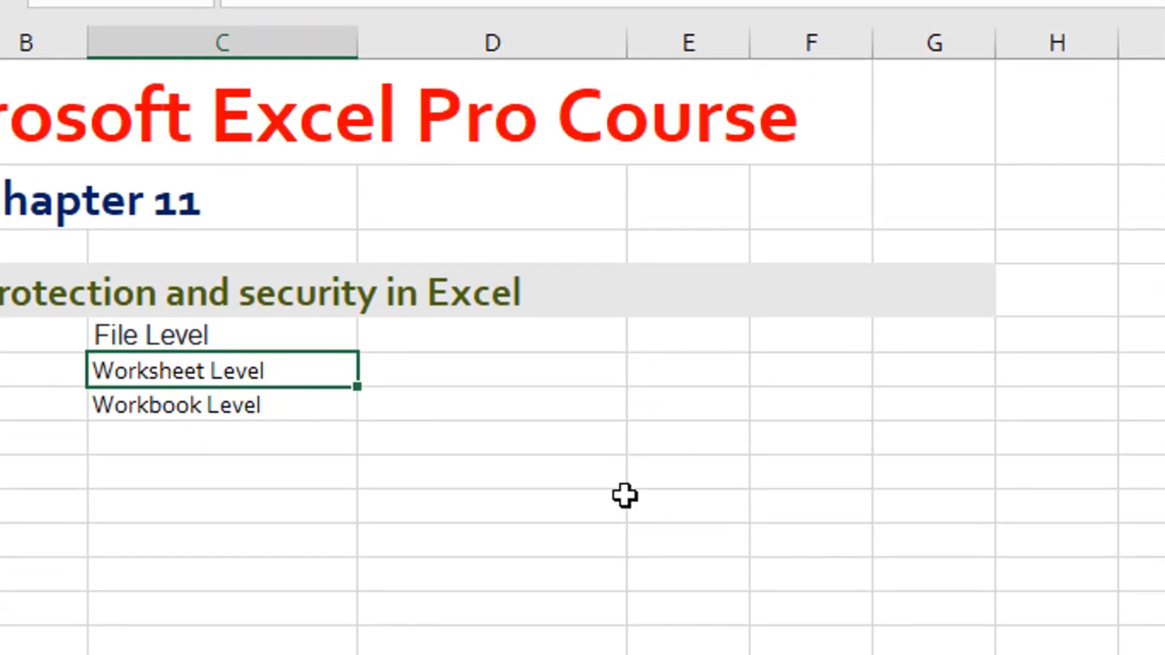
- Test the sheet protection by trying to edit cell D10 and checking the commands available for row 7 and column D
double_click(625, 495)
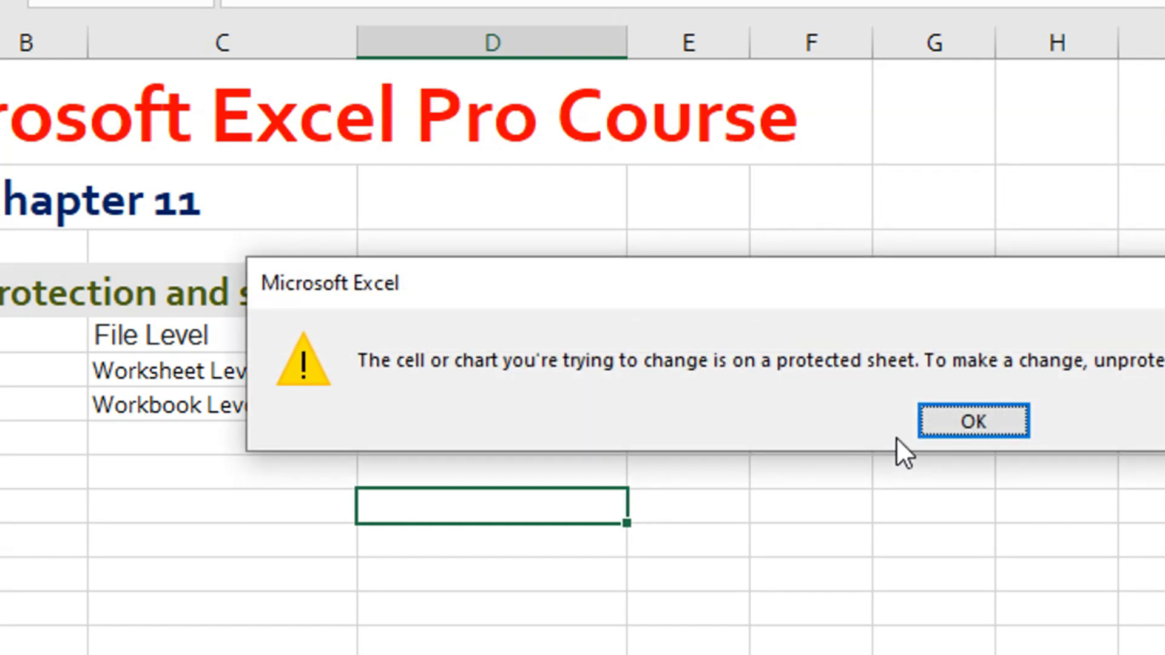
left_click(936, 428)
right_click(41, 405)
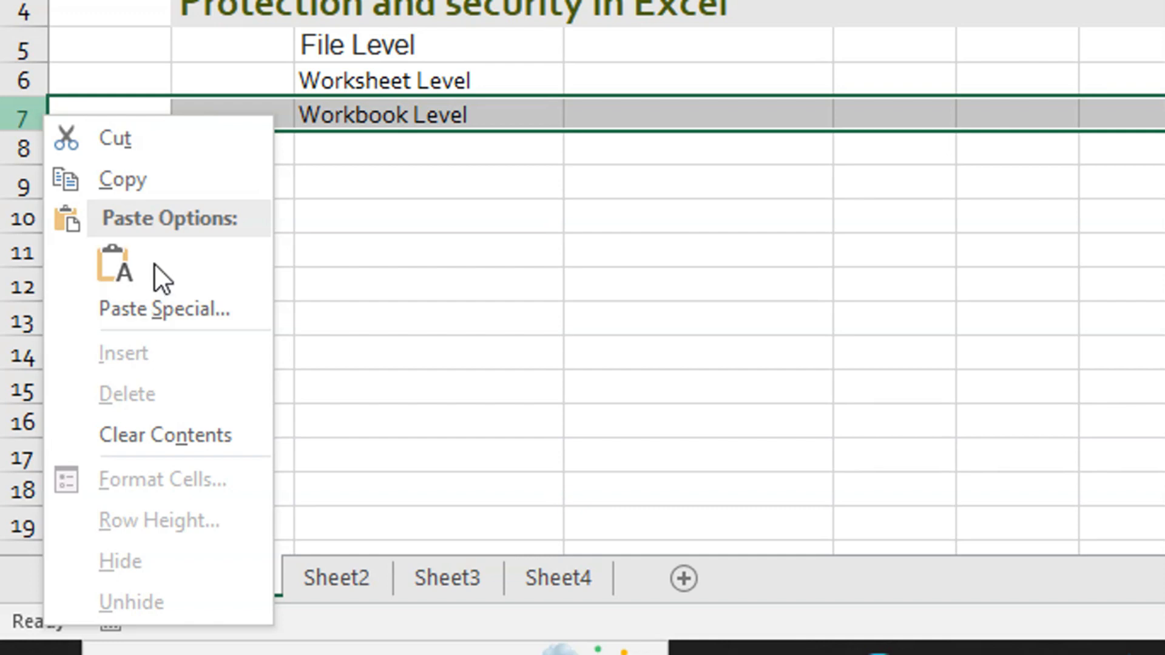
key("Escape")
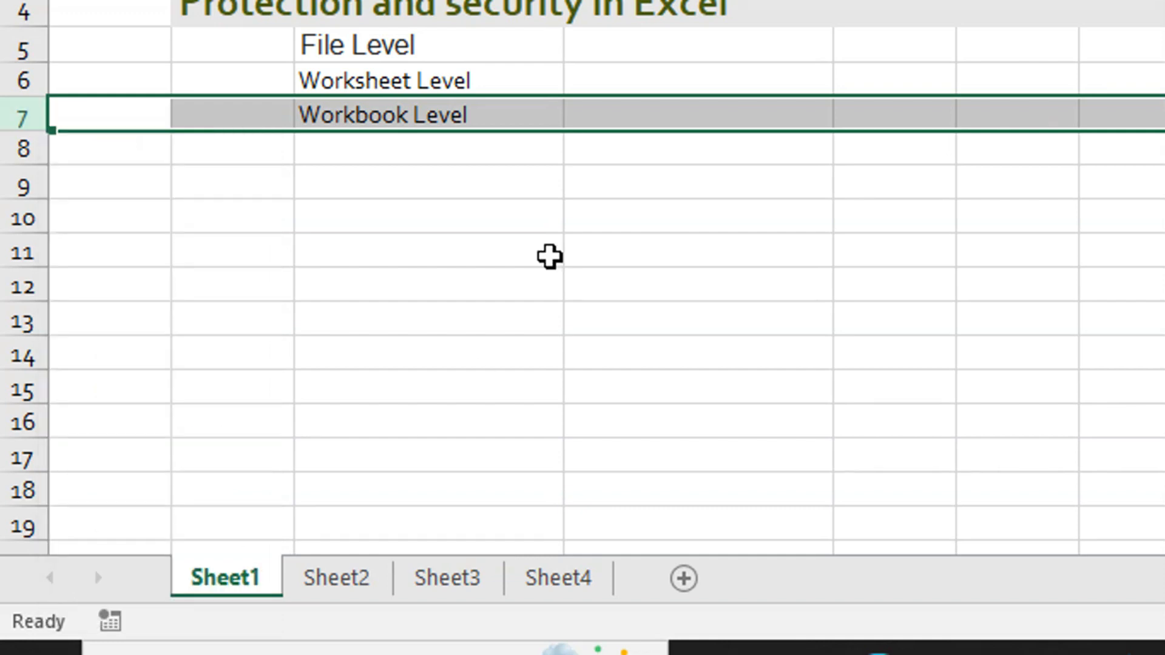
left_click(602, 224)
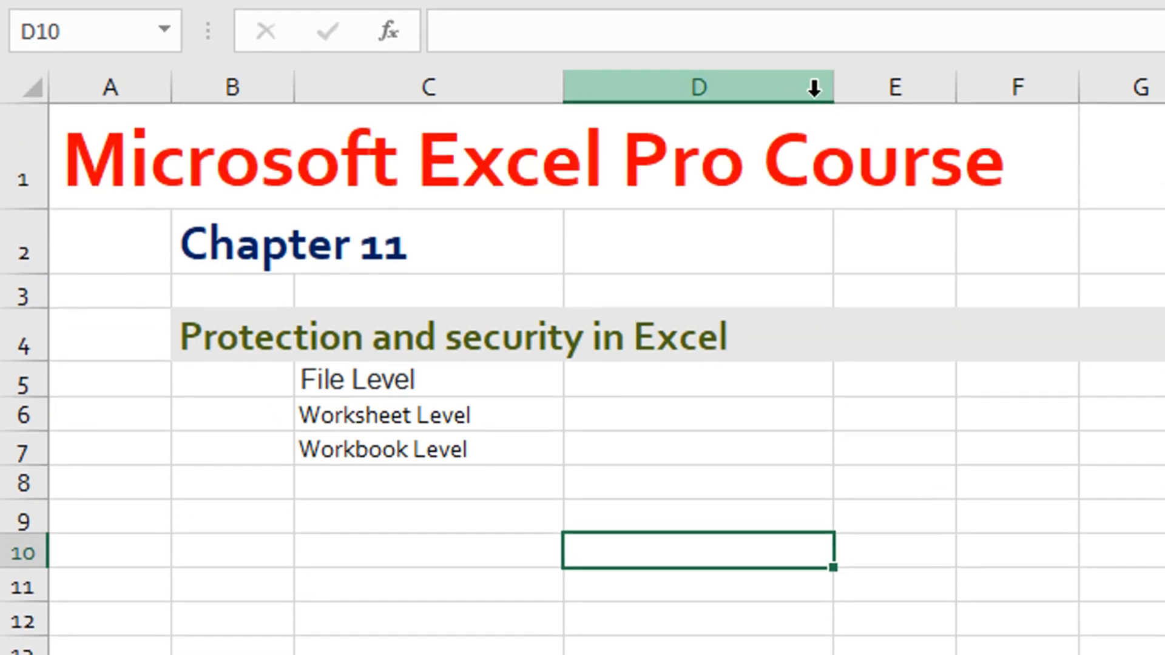
right_click(788, 100)
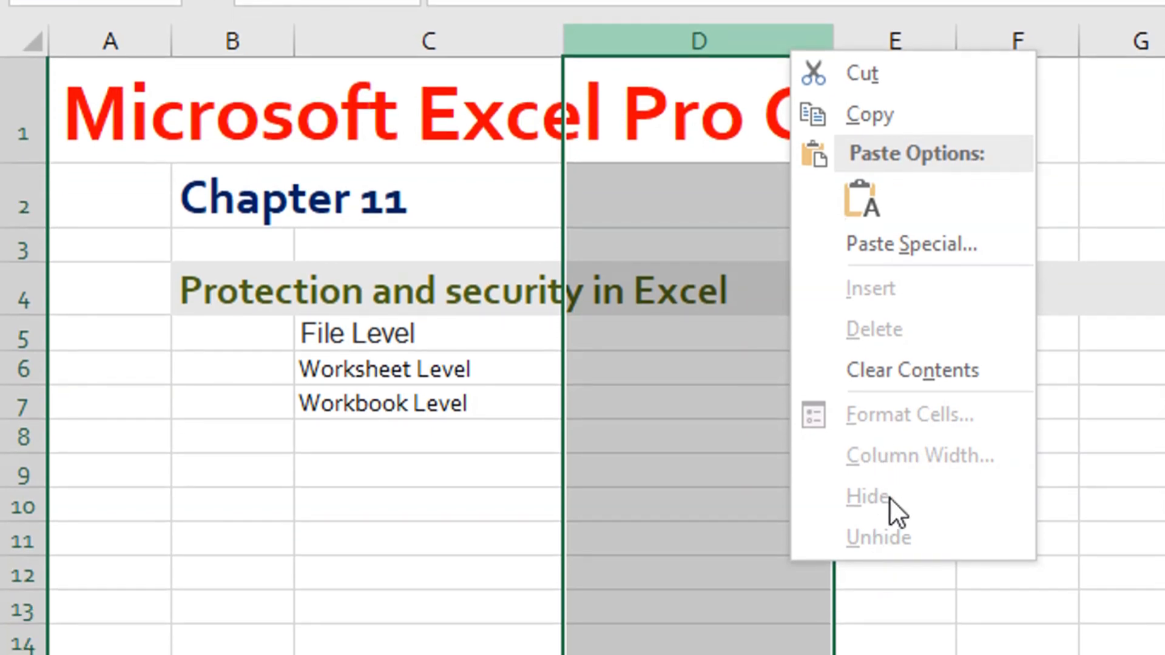
key("Escape")
left_click(790, 424)
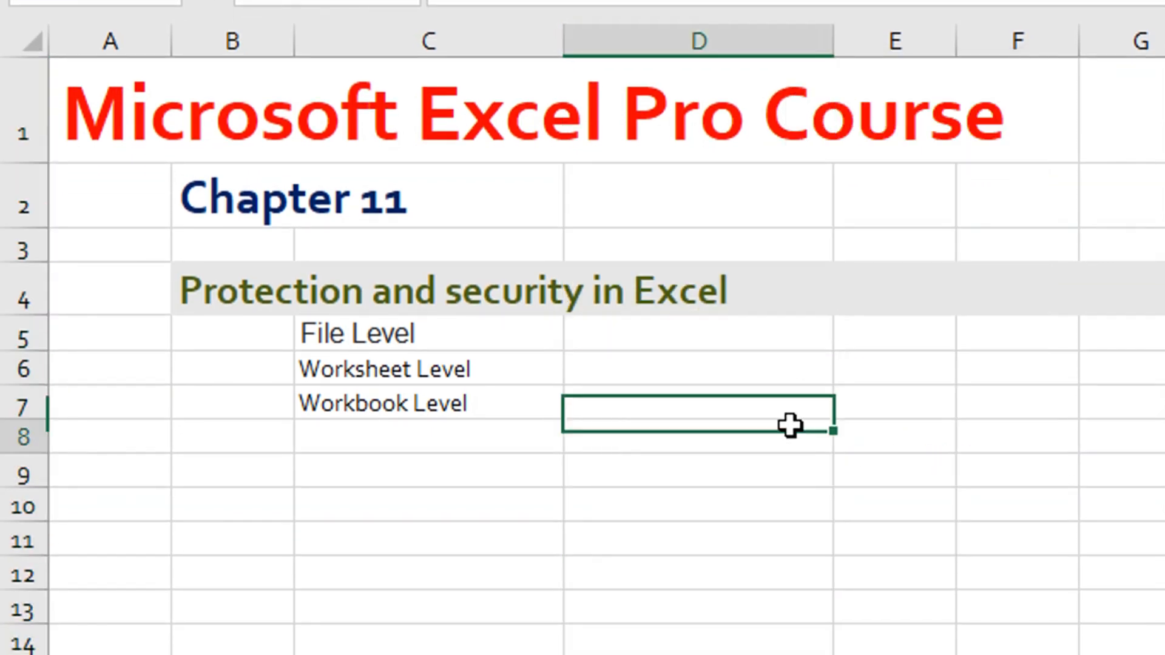
- Remove the protection from Sheet1 so its cells can be edited
key("Down")
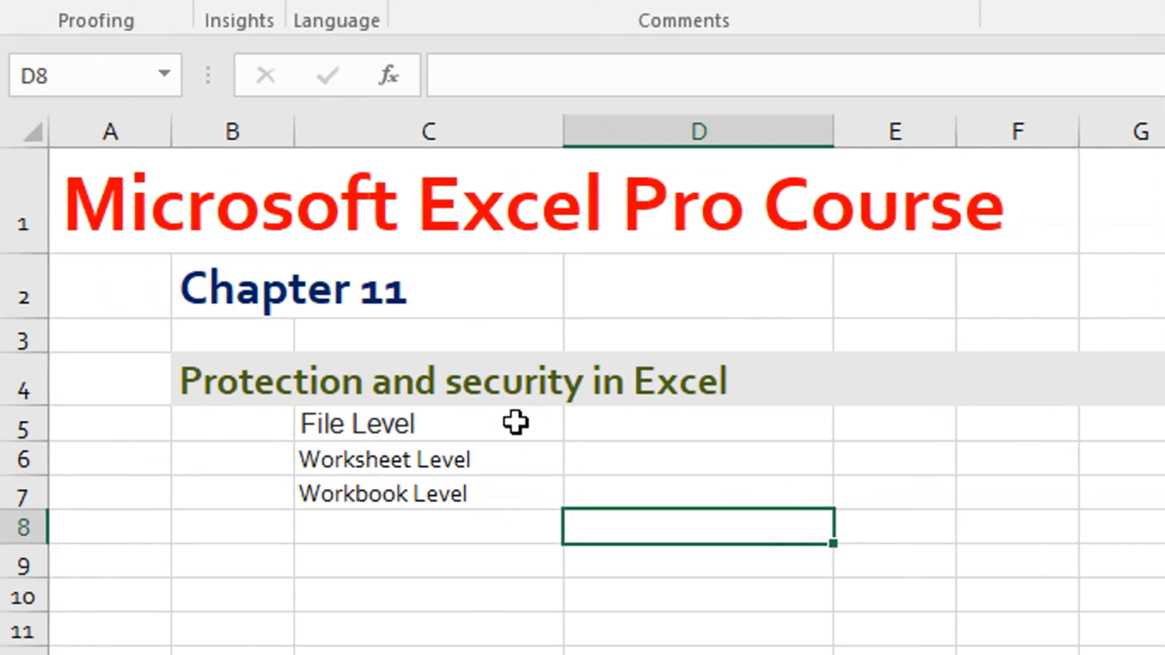
left_click(403, 228)
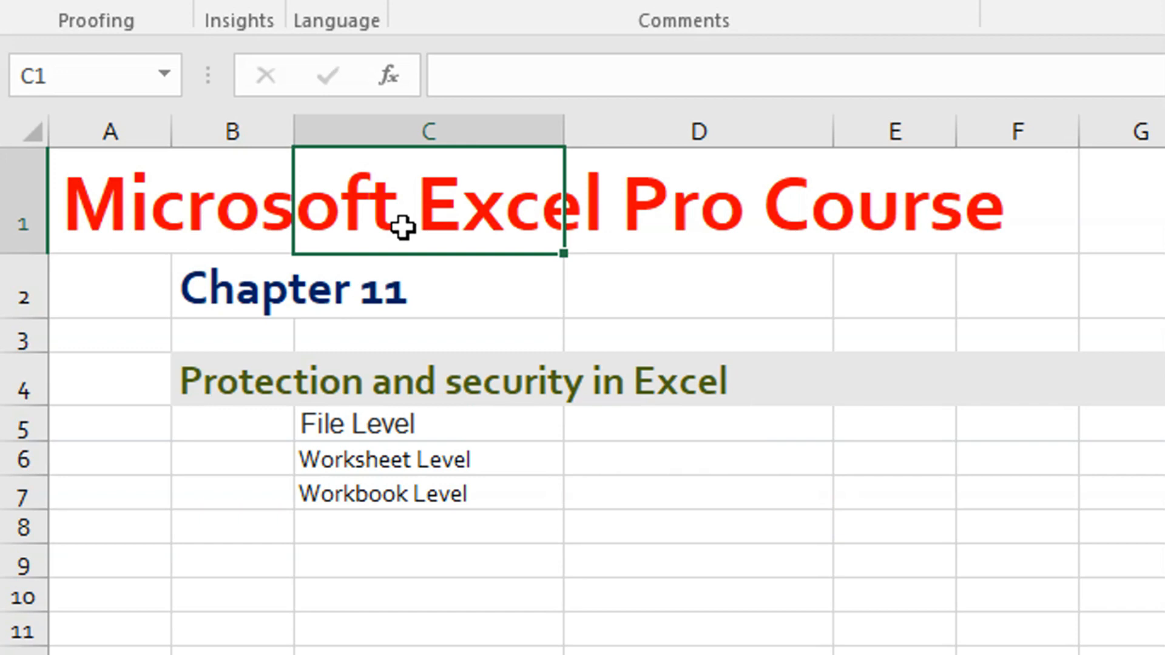
left_click(219, 227)
left_click(124, 216)
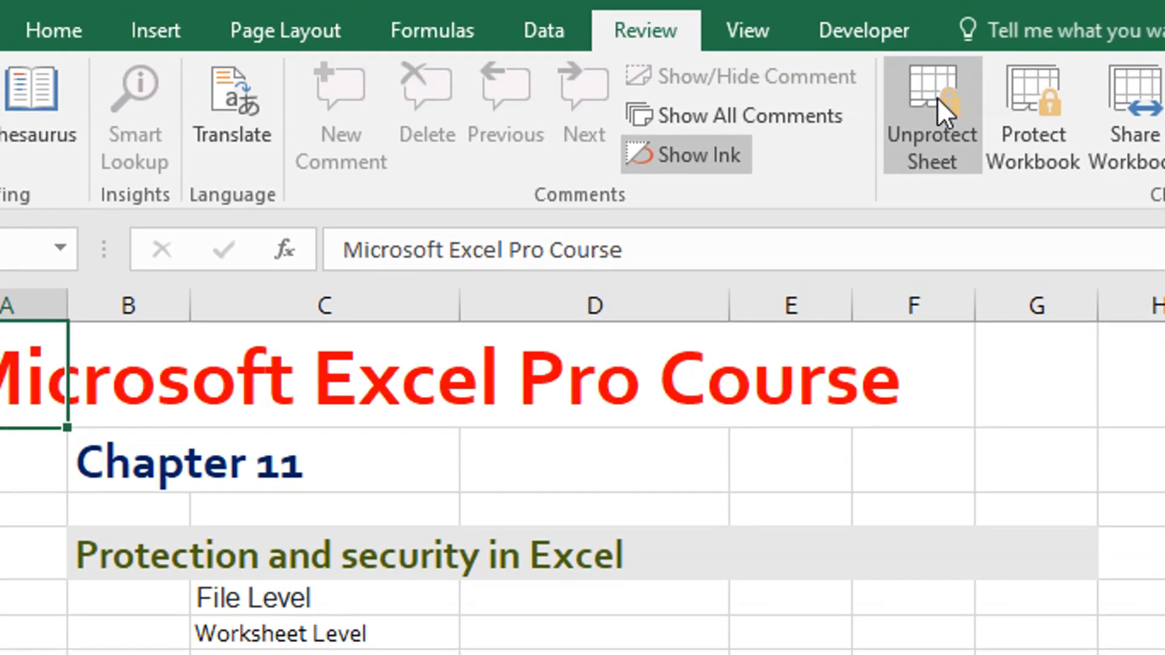
left_click(937, 97)
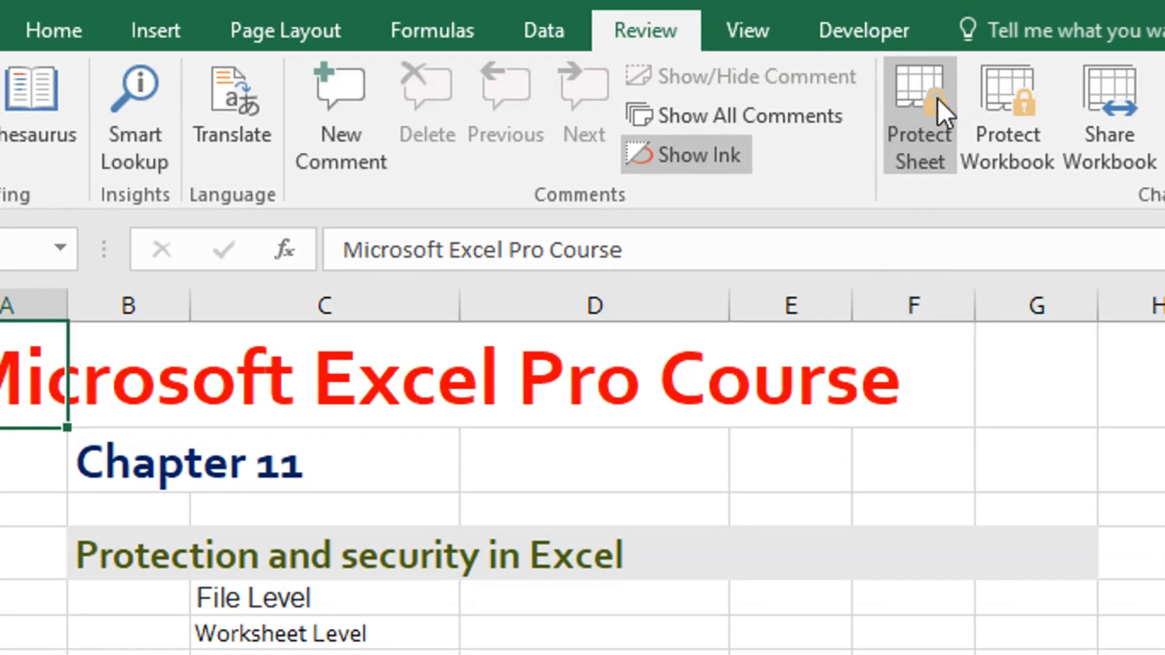
left_click(804, 600)
left_click(697, 652)
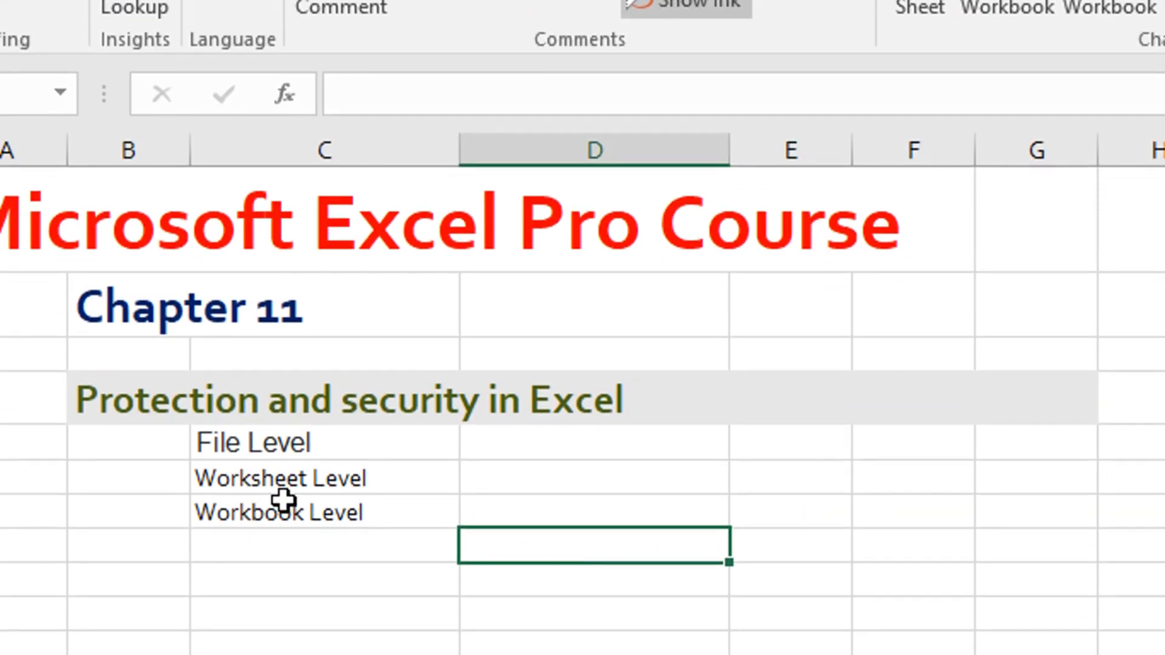
left_click(175, 523)
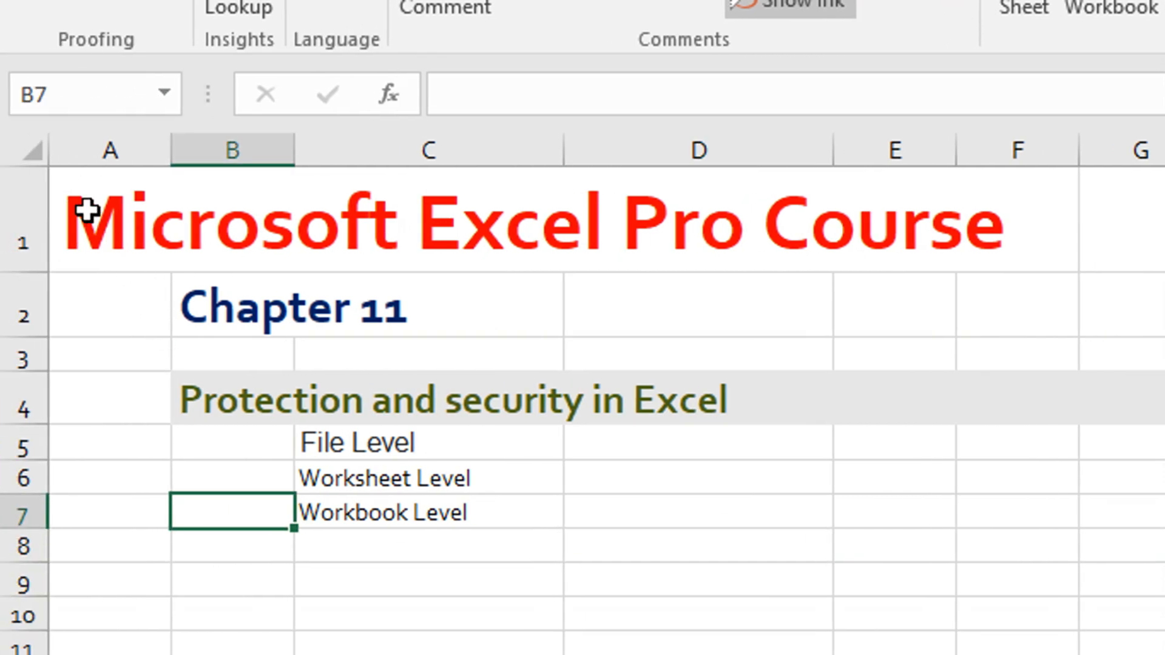
- Turn off the Locked cell-protection setting for every cell of Sheet1
left_click(15, 152)
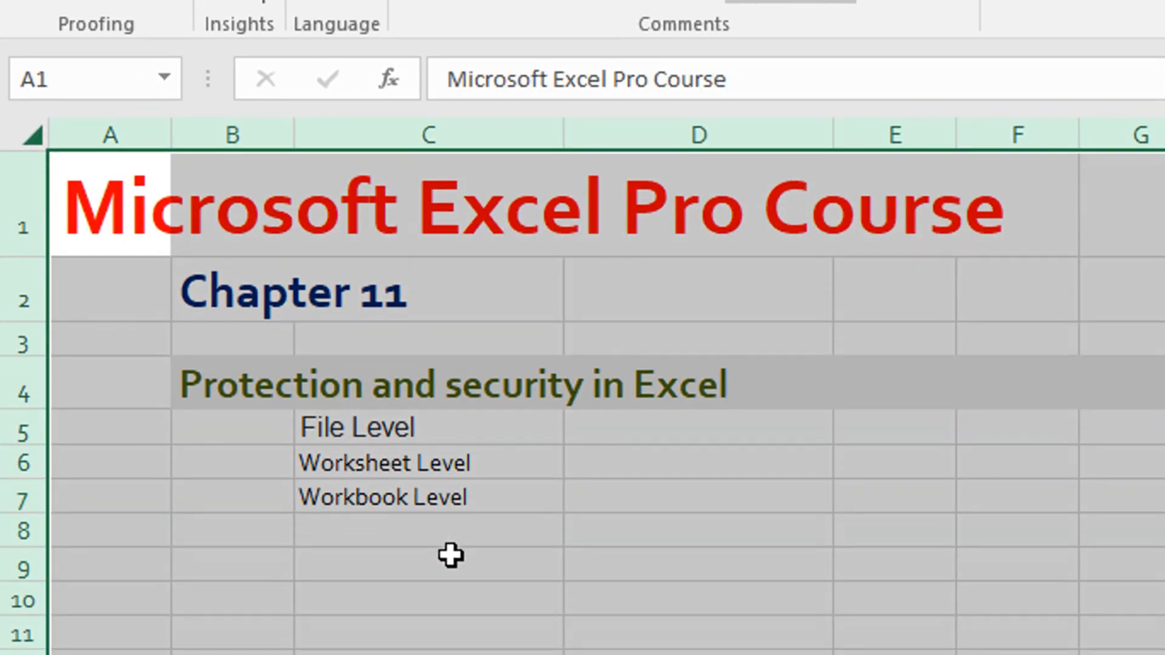
key("ctrl+8")
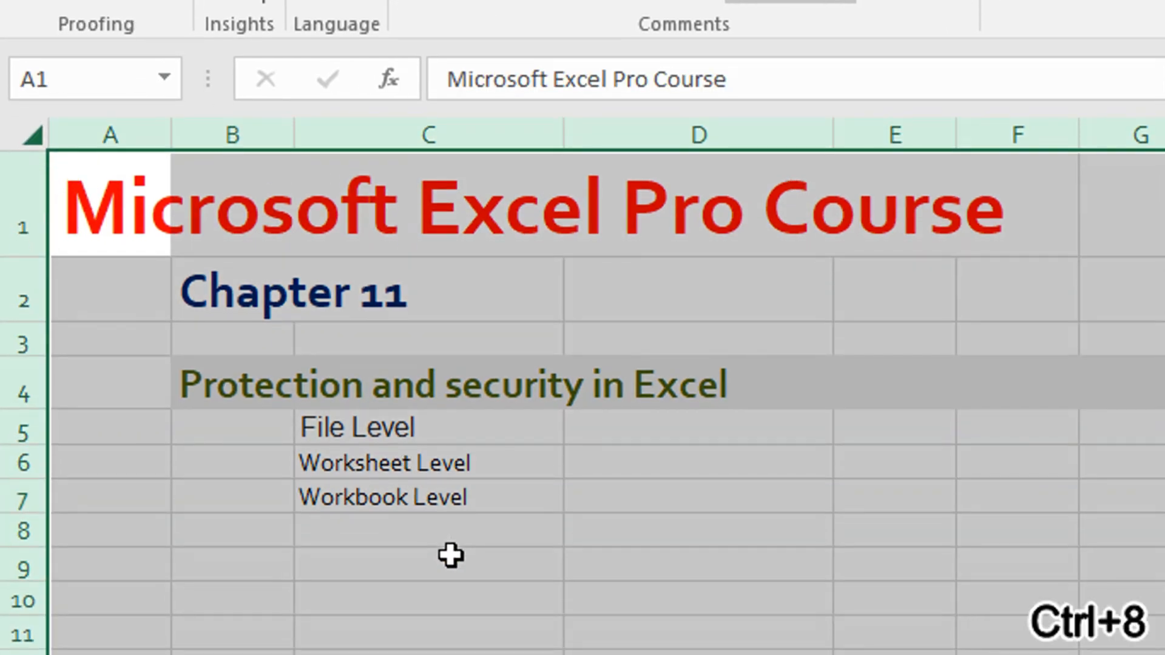
key("ctrl+i")
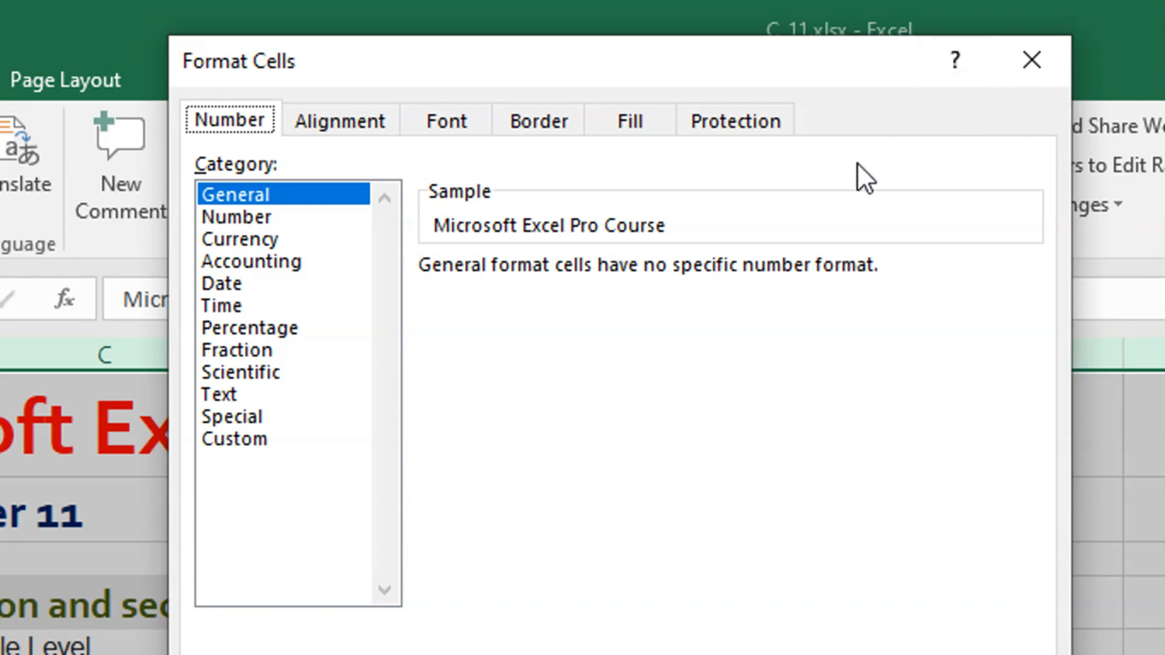
left_click(341, 122)
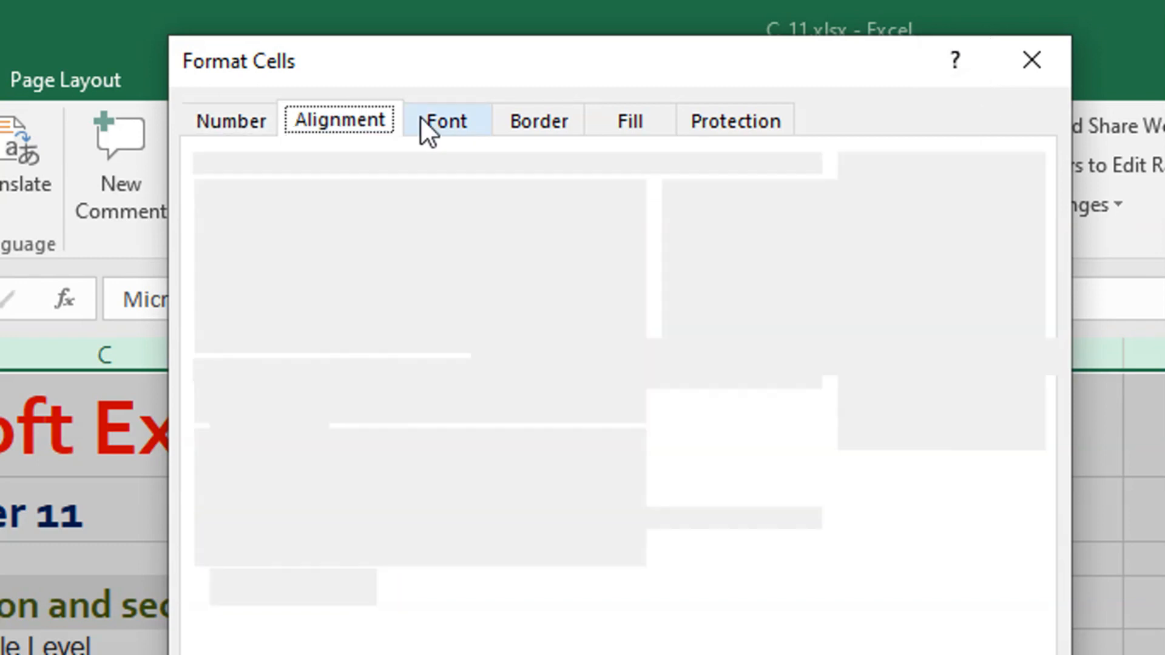
left_click(420, 121)
left_click(501, 123)
left_click(602, 121)
left_click(736, 121)
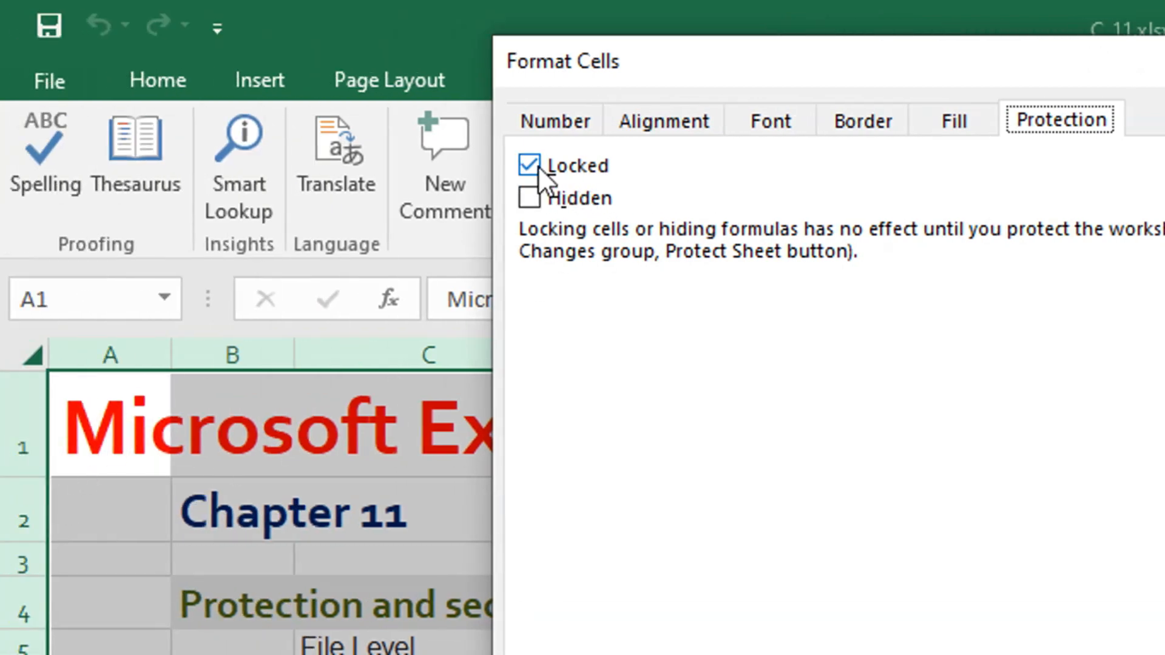
left_click(536, 165)
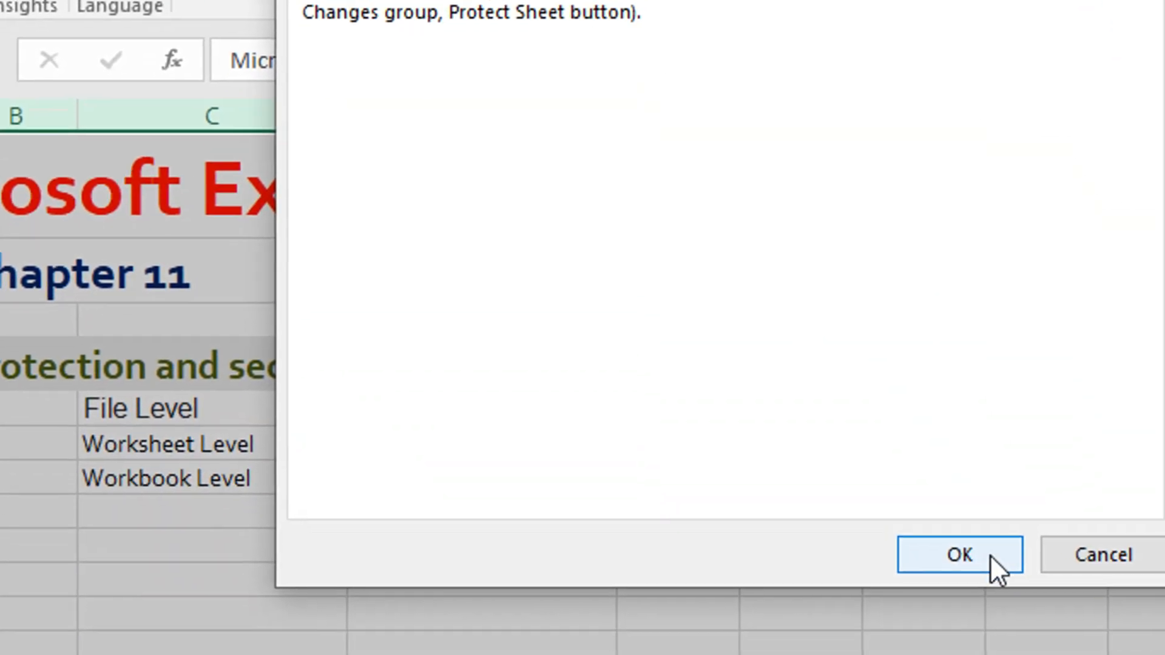
left_click(986, 544)
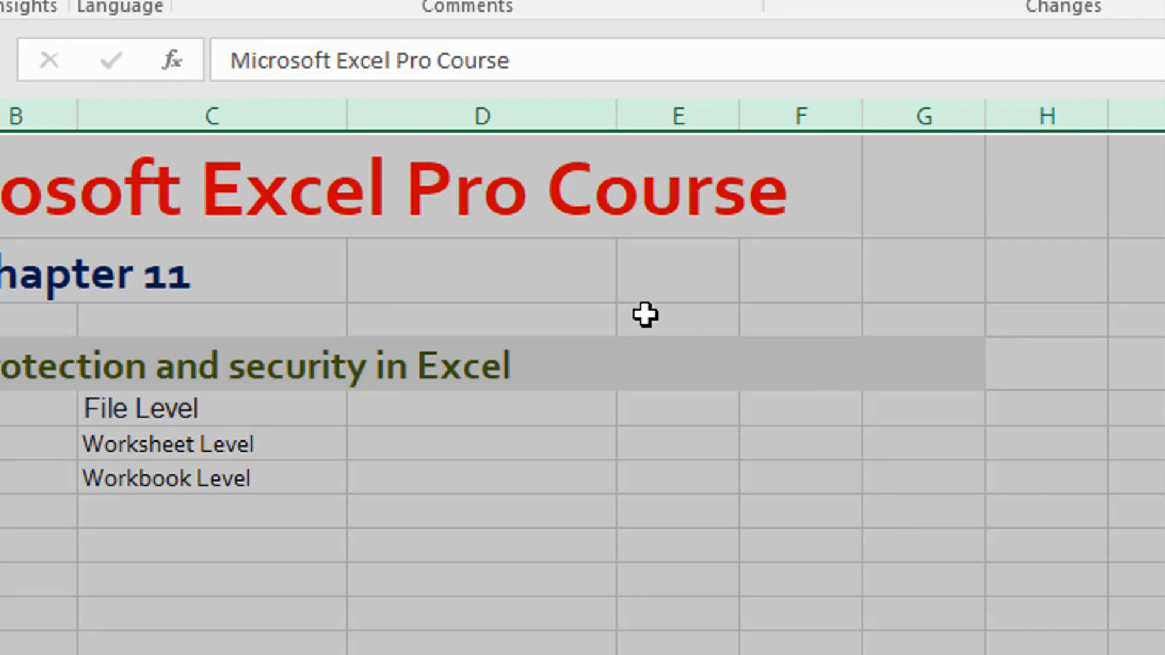
- Apply the Locked cell-protection setting to only the text cells A1, B2, B4 and C5:C7
left_click(226, 271)
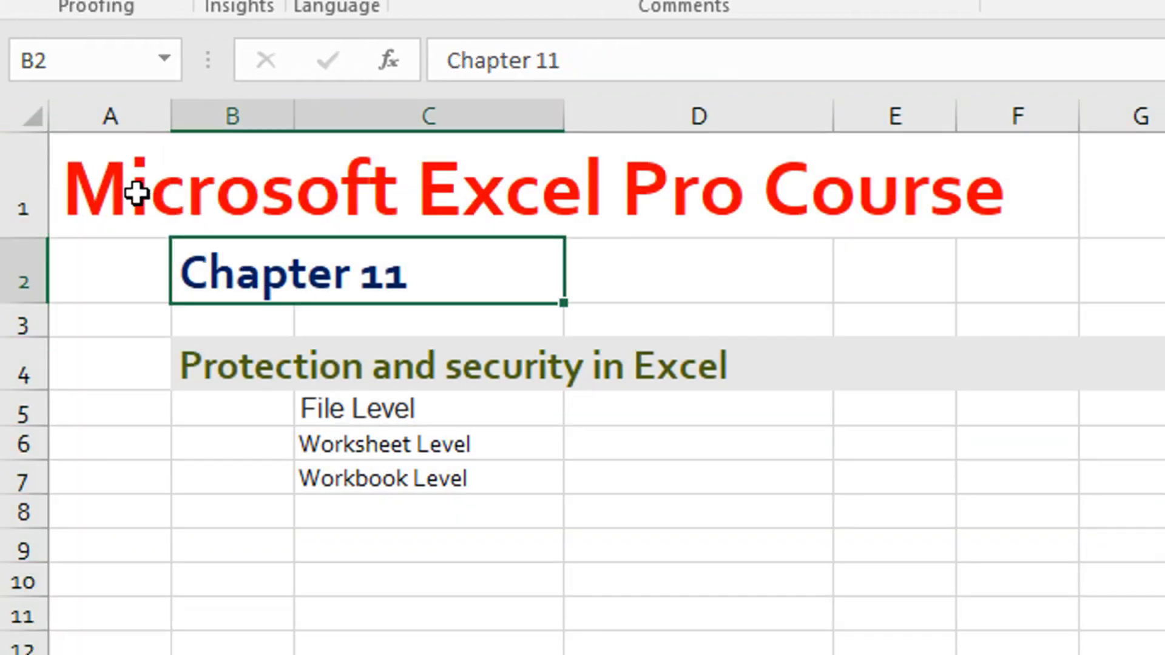
left_click(108, 193)
key("ctrl+8")
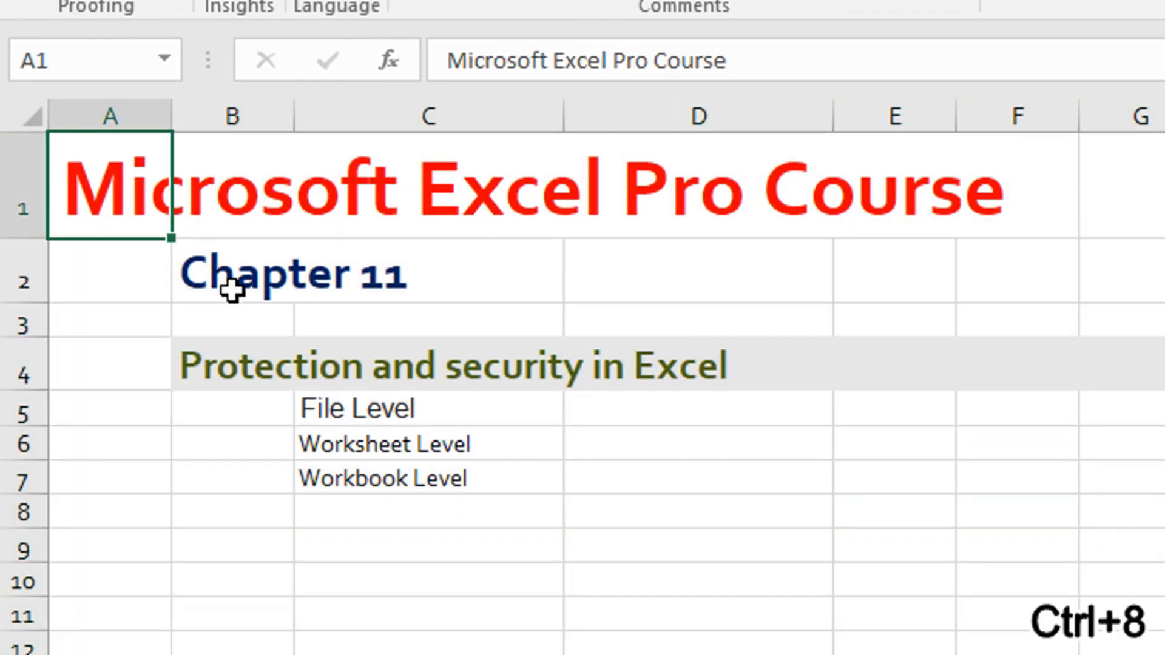
left_click(233, 280, "ctrl")
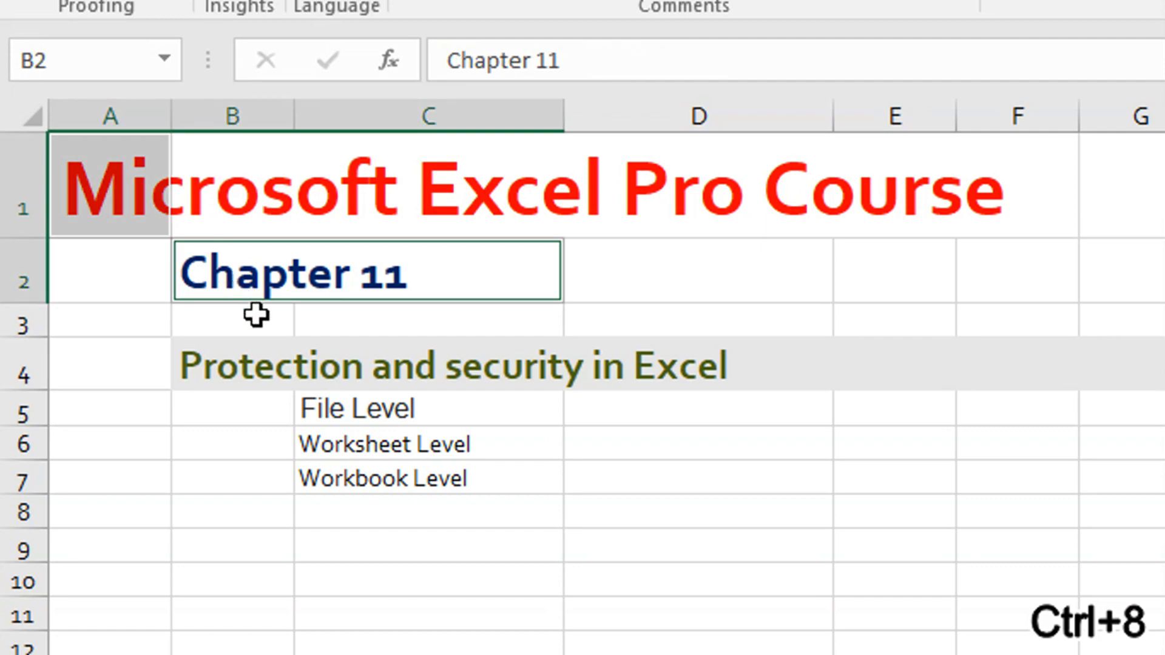
left_click(243, 363, "ctrl")
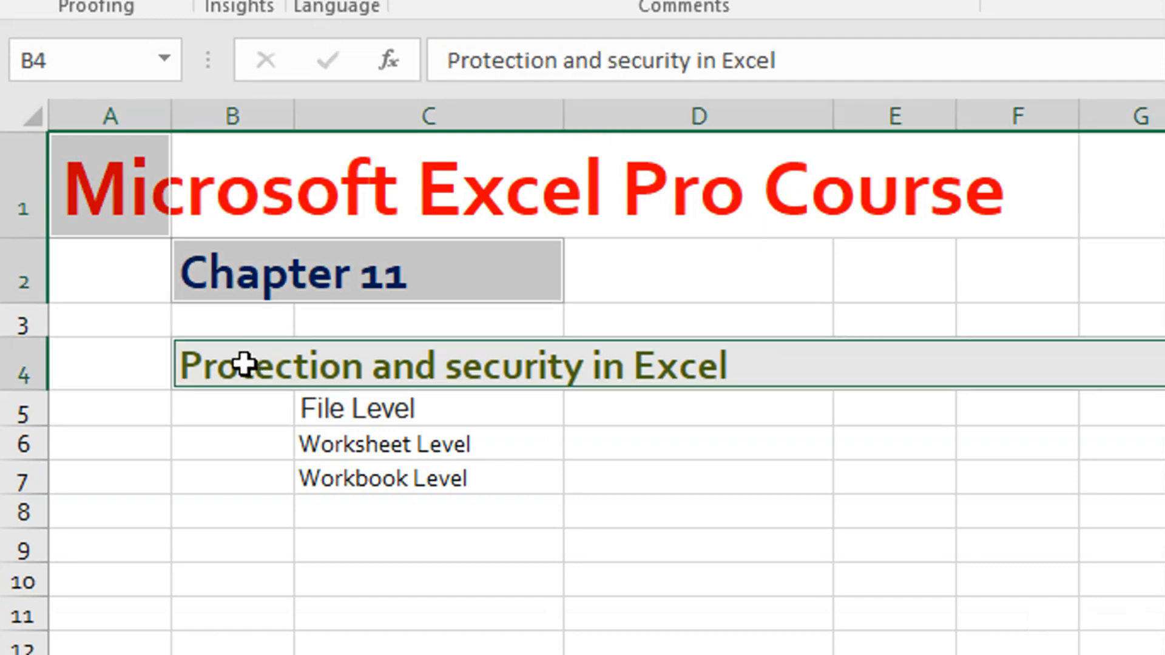
left_click_drag(357, 412, 362, 477)
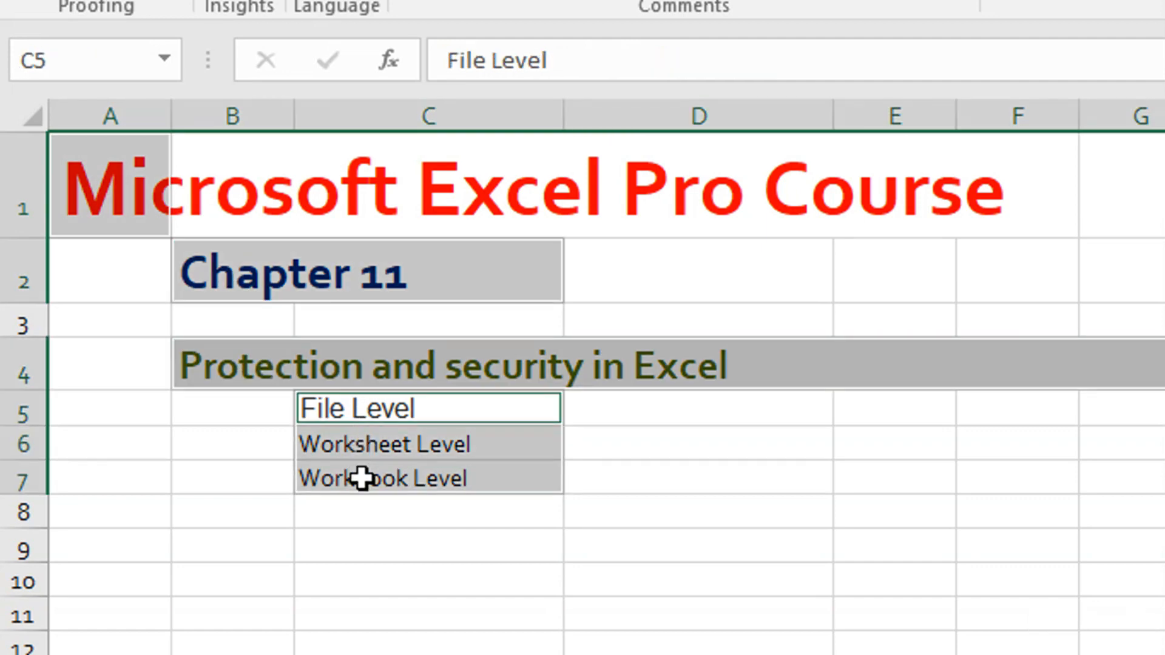
key("ctrl+8")
key("ctrl+1")
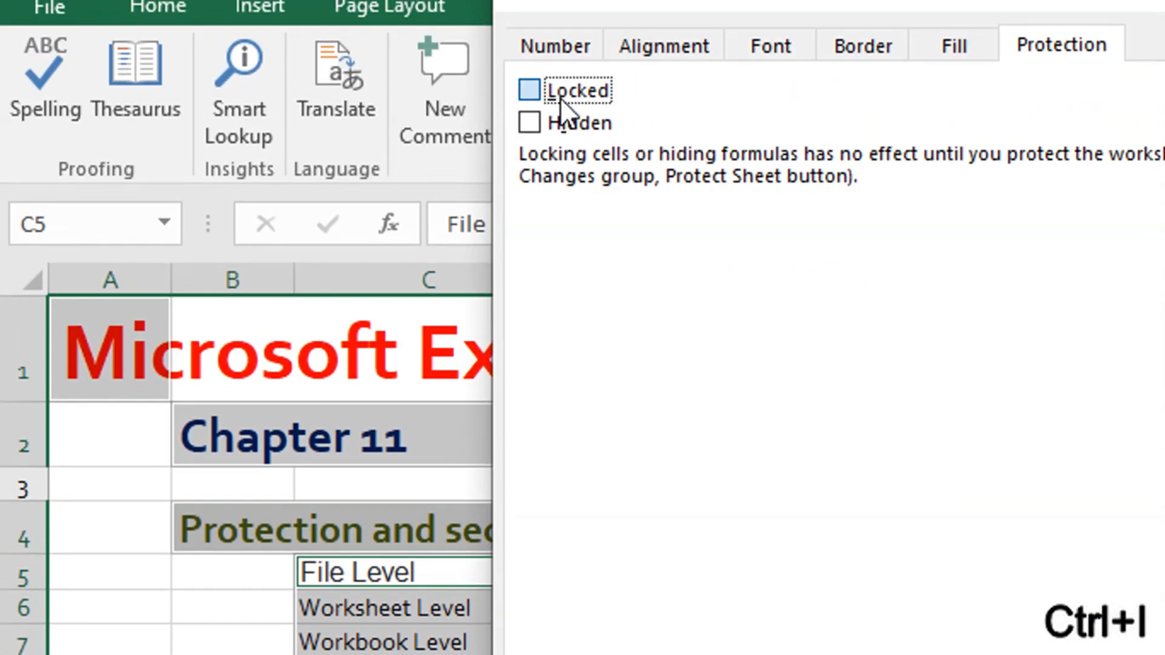
left_click(561, 64)
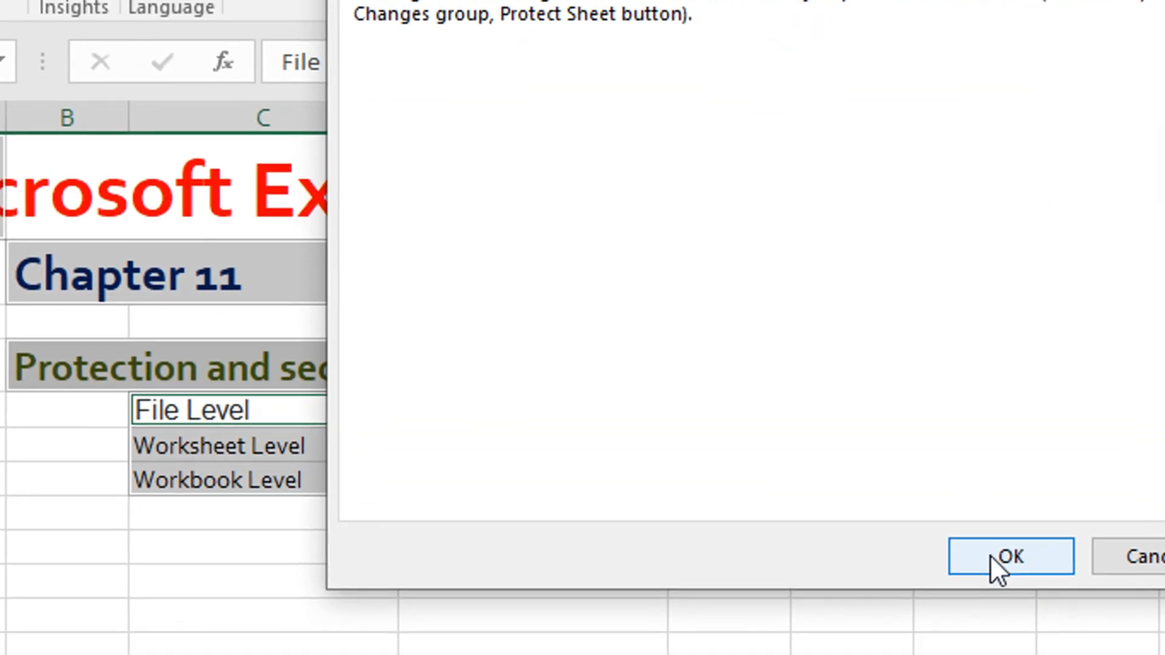
left_click(990, 555)
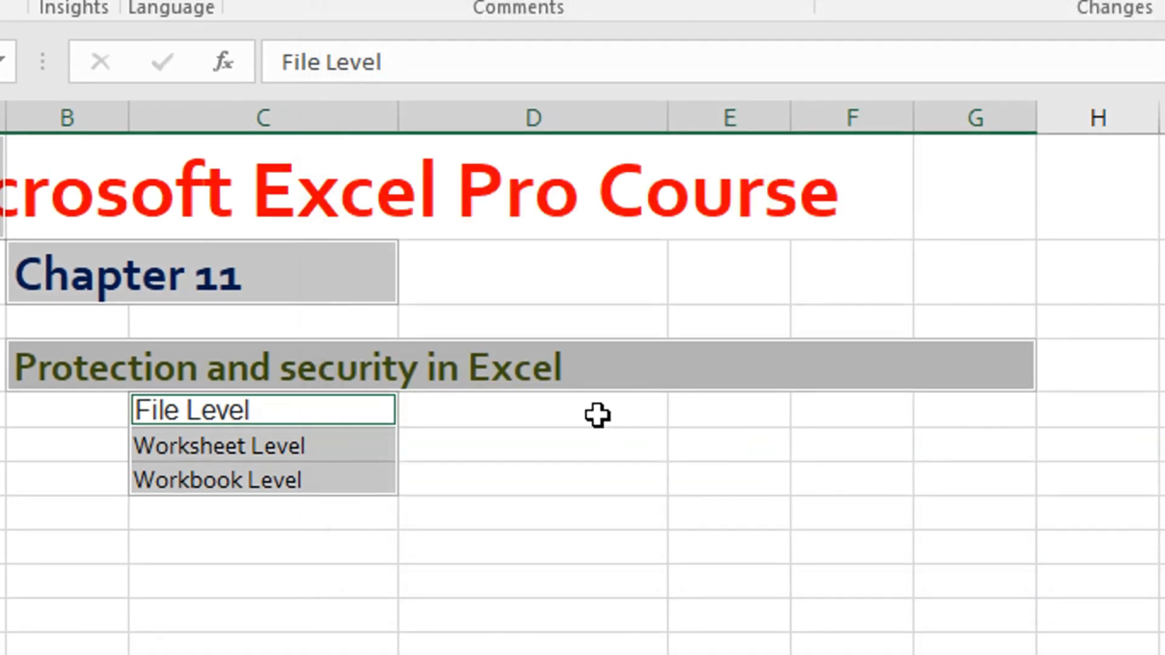
- Protect Sheet1 with an unprotect password, entering and confirming it and allowing only selection of locked and unlocked cells
left_click(519, 486)
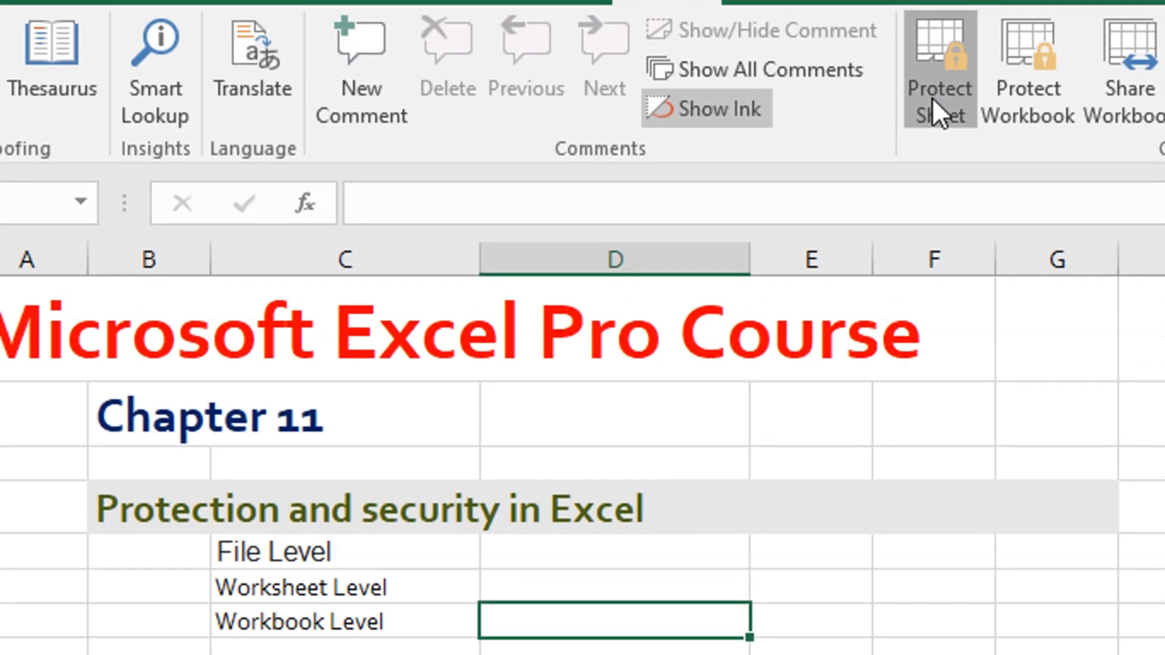
left_click(932, 97)
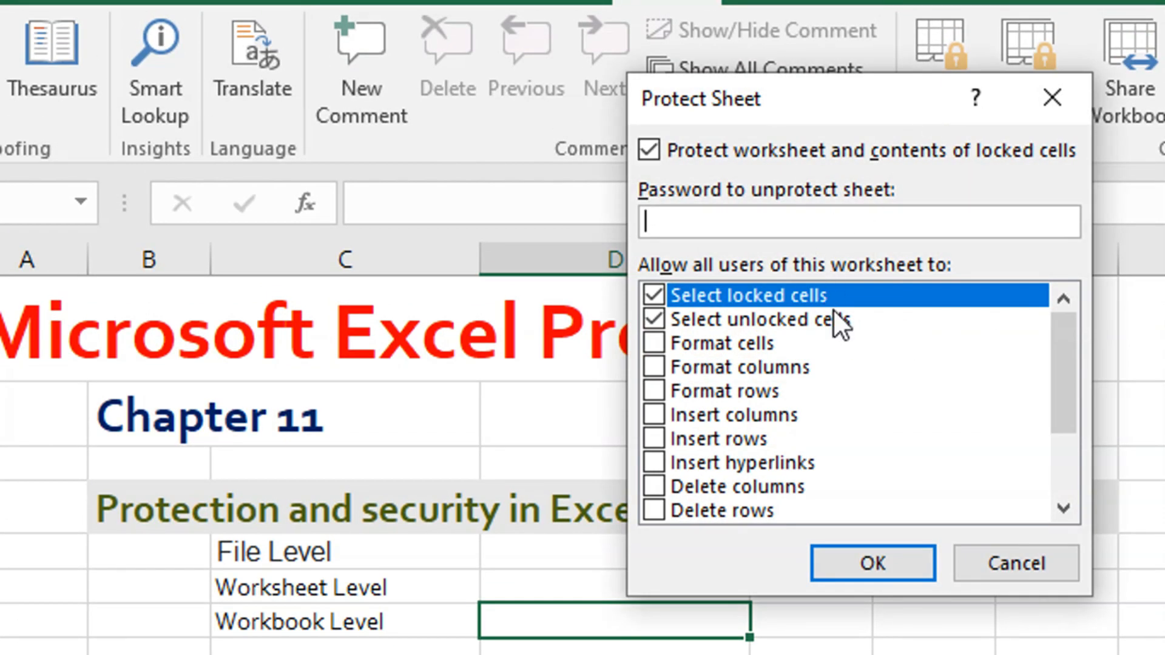
type("1")
left_click(879, 552)
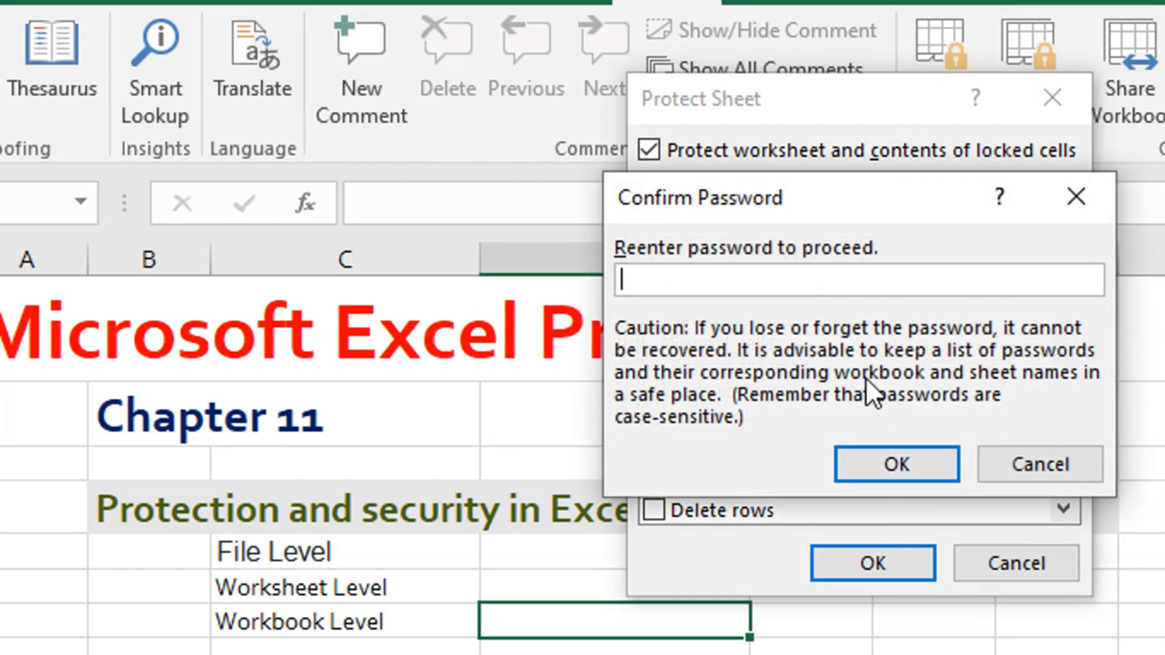
left_click(880, 461)
left_click(869, 444)
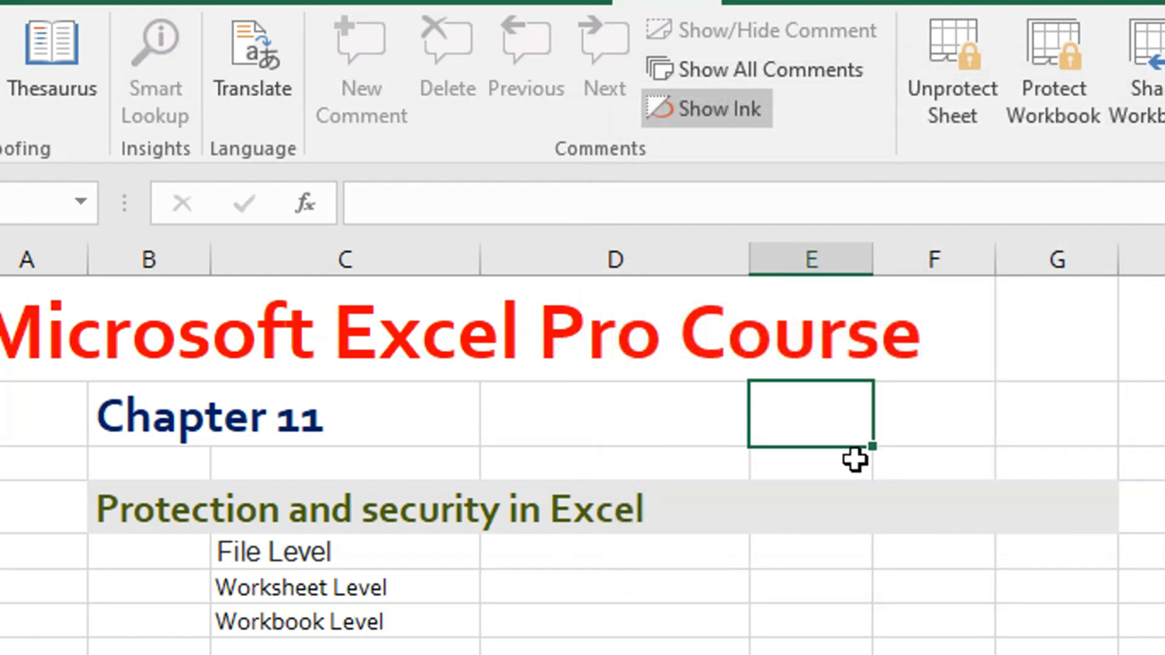
- Enter dygy in unlocked cell D2 and try to edit the locked heading in B4
left_click(704, 449)
double_click(701, 422)
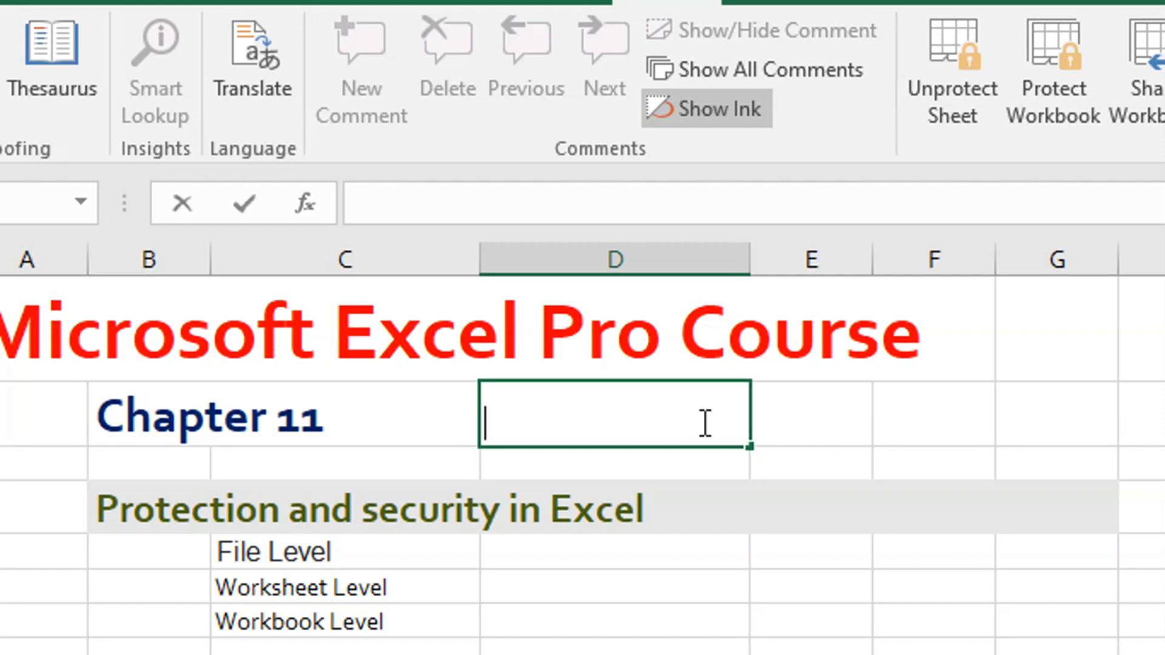
type("dygy")
key("Tab")
left_click(794, 508)
double_click(794, 509)
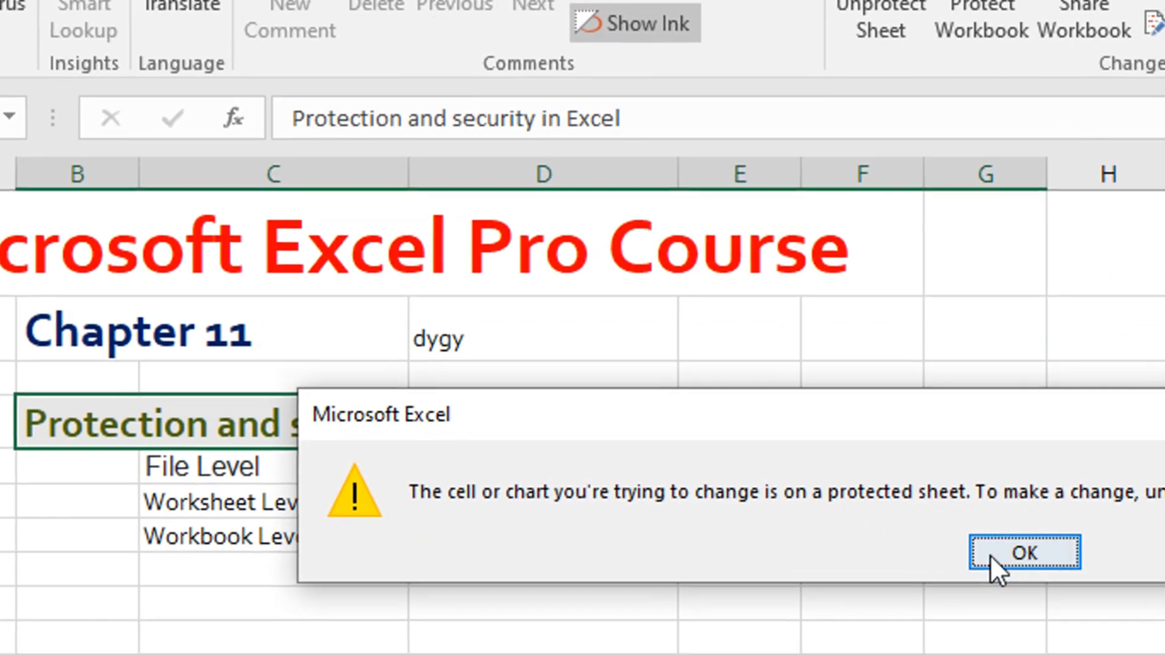
left_click(1068, 639)
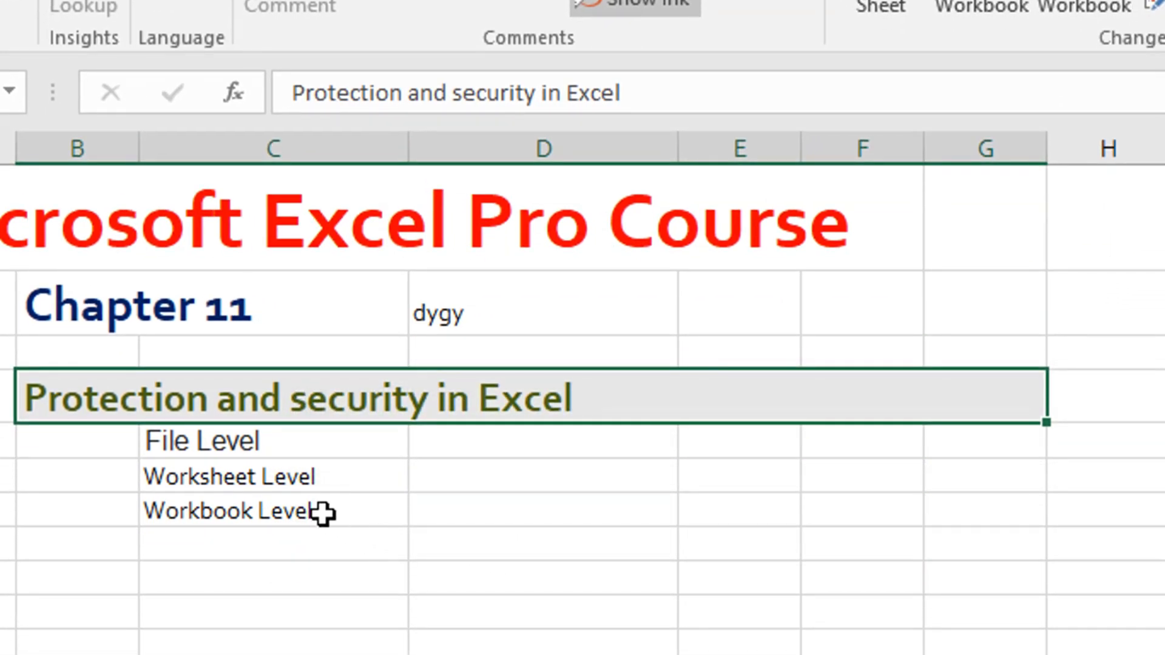
- Enter rtyrty in unlocked cell D7 and try to edit the locked Workbook Level cell
left_click(455, 517)
type("rtyrty")
left_click(286, 507)
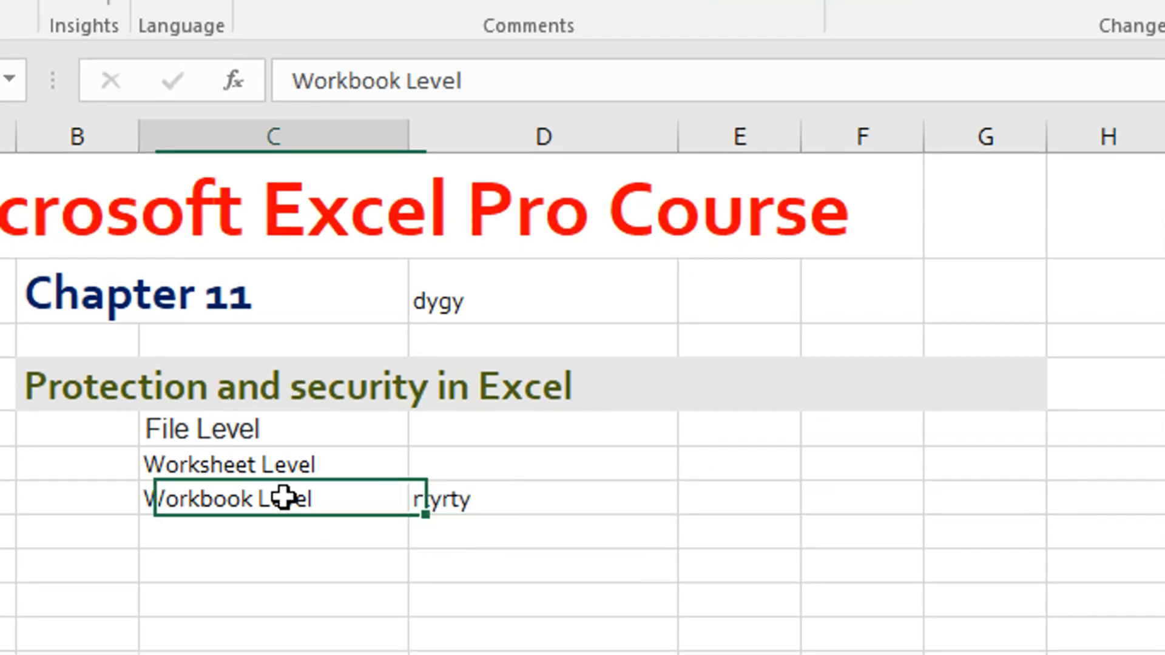
double_click(286, 507)
left_click(1000, 521)
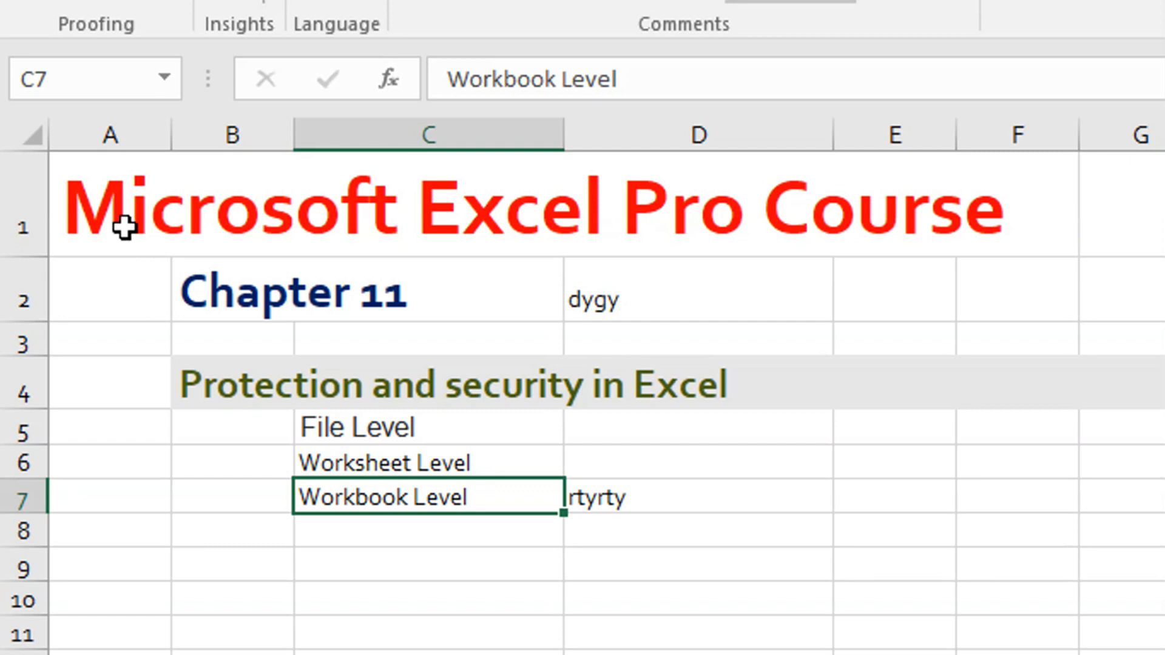
left_click(658, 561)
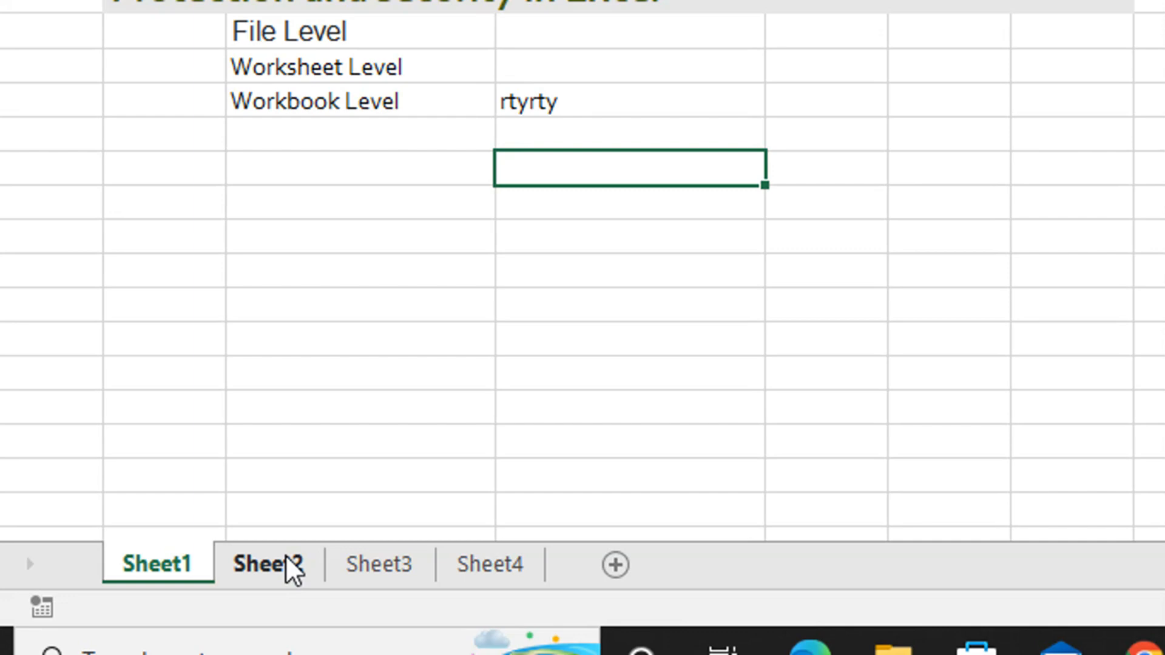
- Enter 56546 in a column E cell of Sheet2
left_click(288, 561)
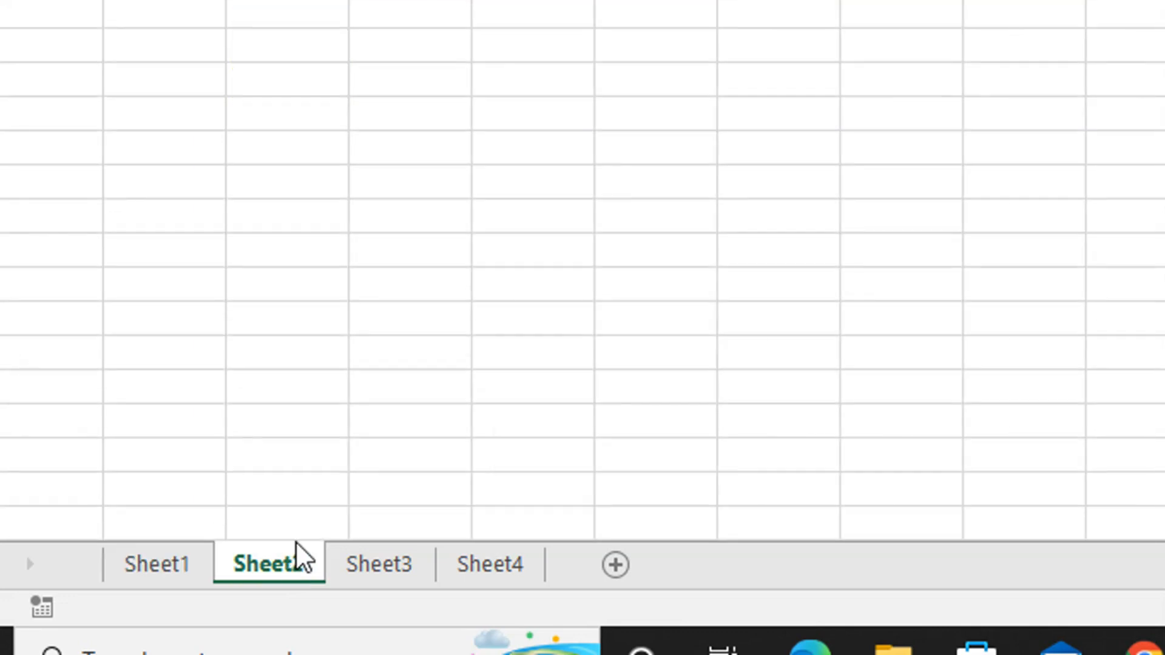
left_click(567, 387)
type("56546")
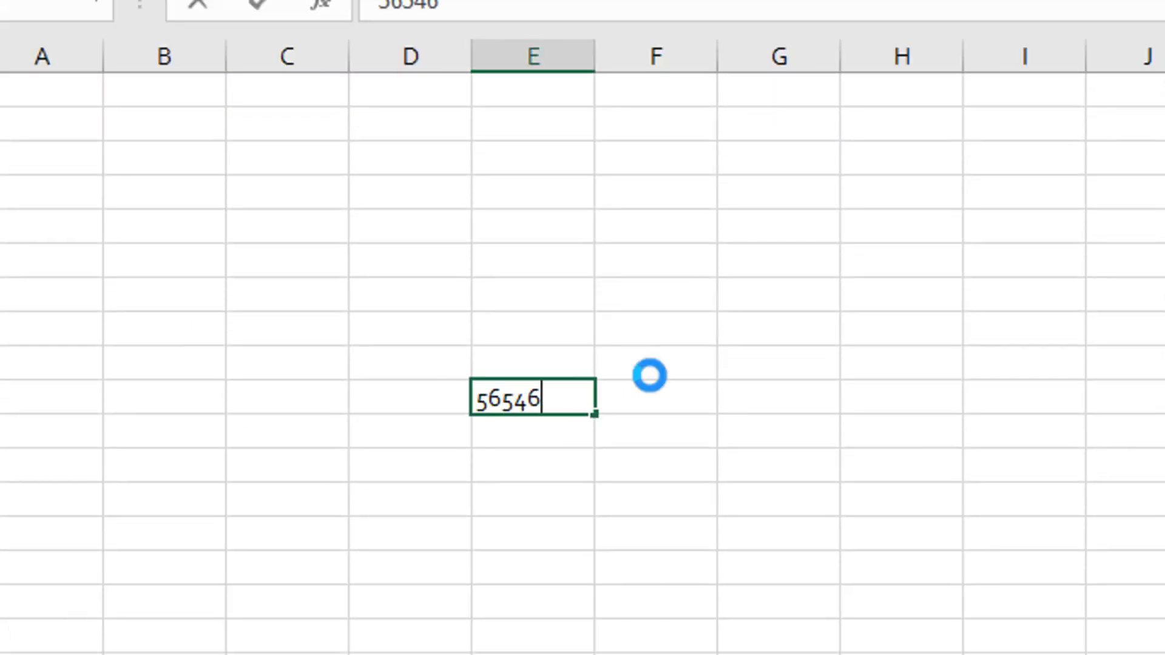
left_click(649, 376)
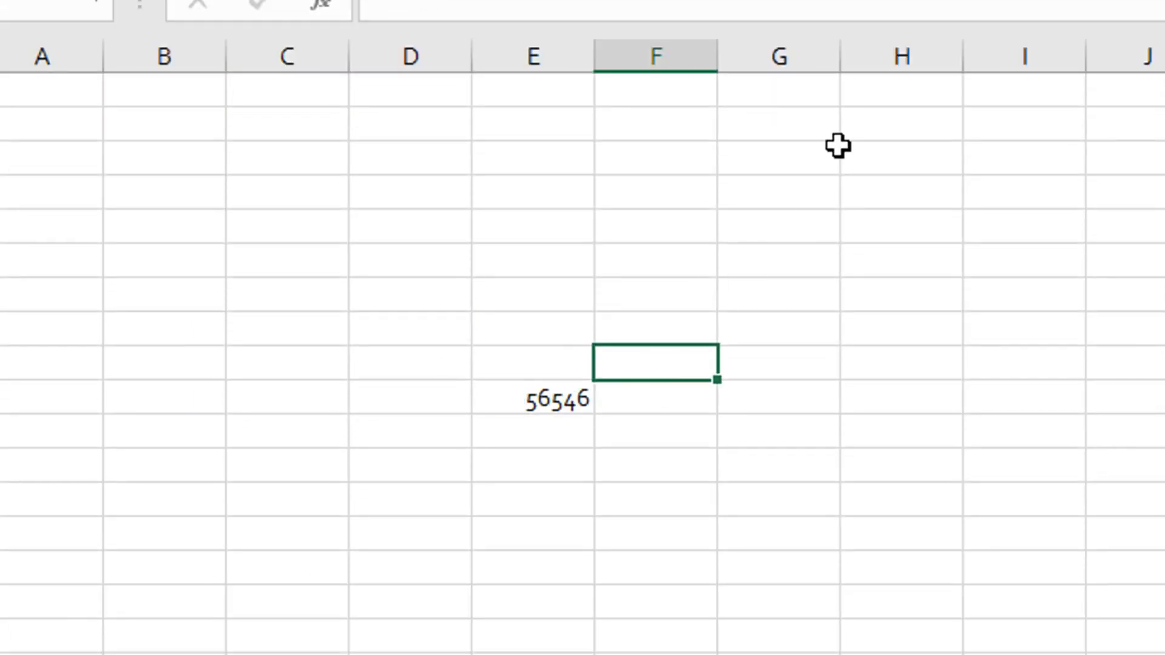
- Protect Sheet2 with an unprotect password, entering and confirming it and allowing only selection of locked and unlocked cells
left_click(943, 100)
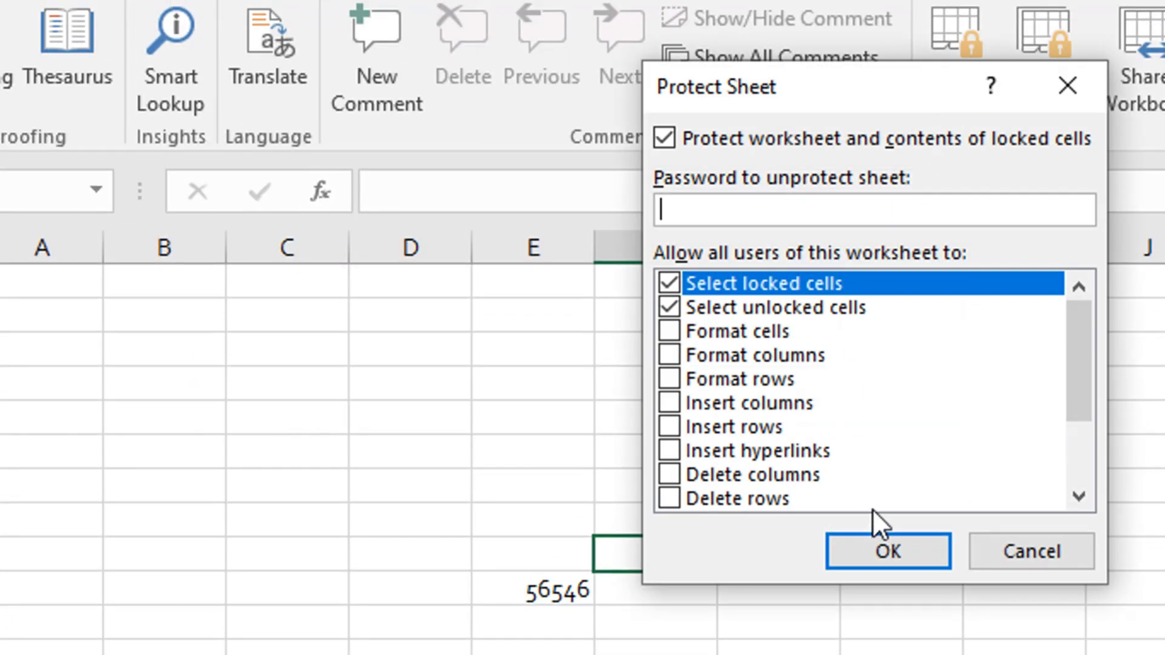
type("1")
left_click(869, 548)
type("1")
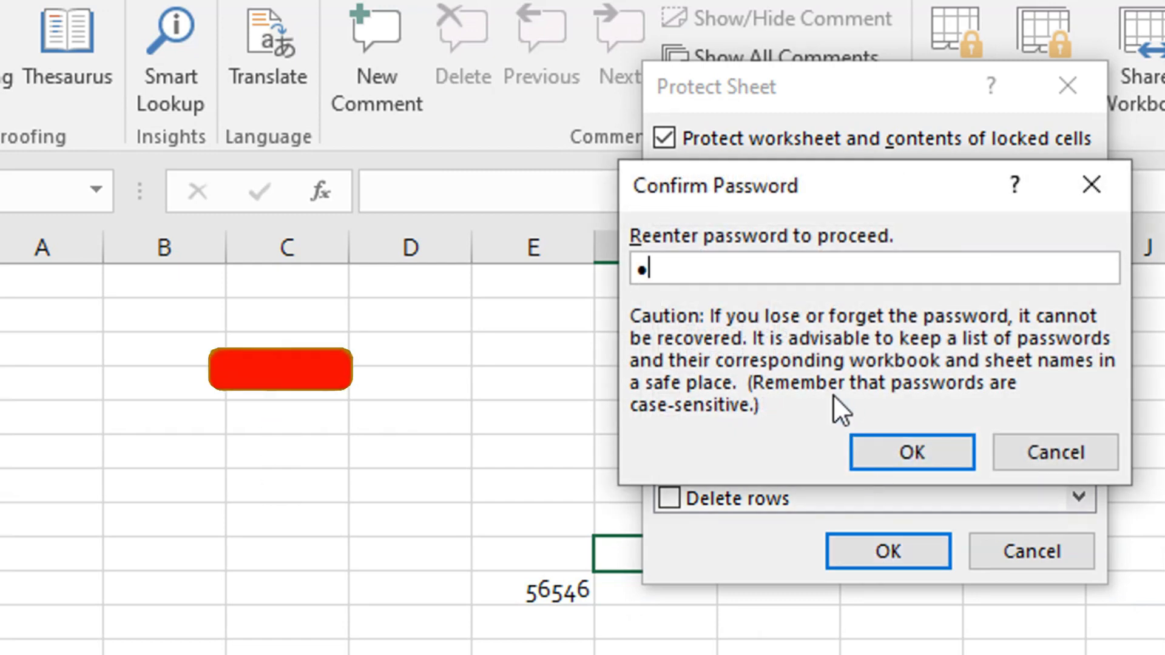
left_click(885, 450)
- Try to edit a column F cell and a column E cell on the protected Sheet2, dismissing each alert
double_click(679, 453)
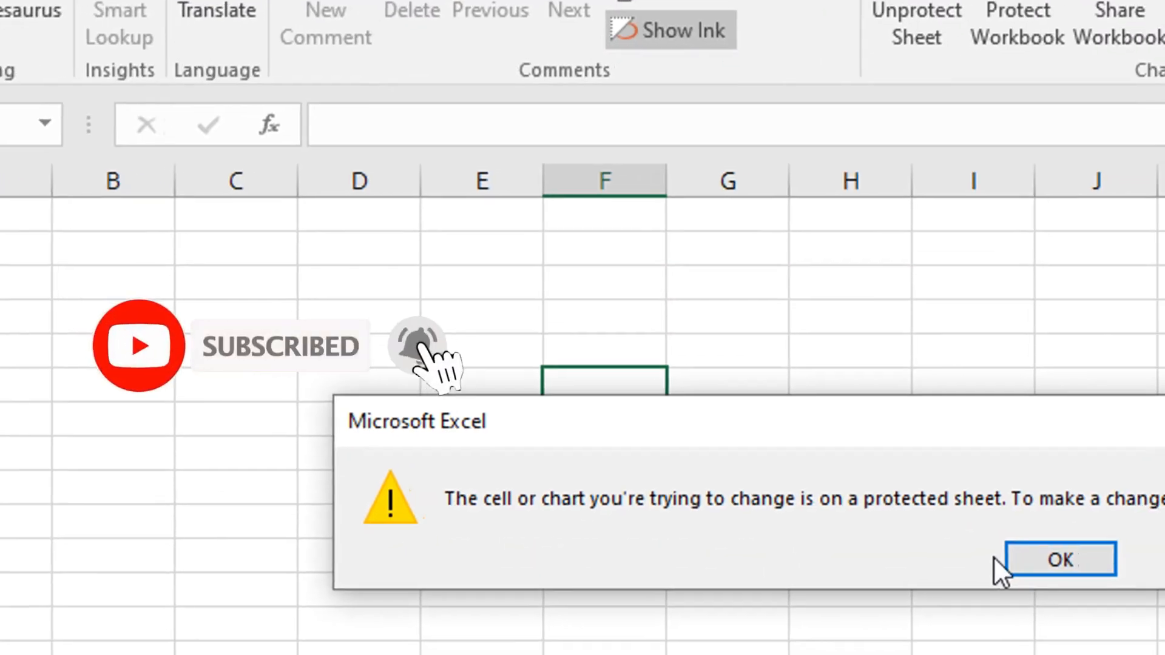
left_click(1028, 559)
double_click(501, 494)
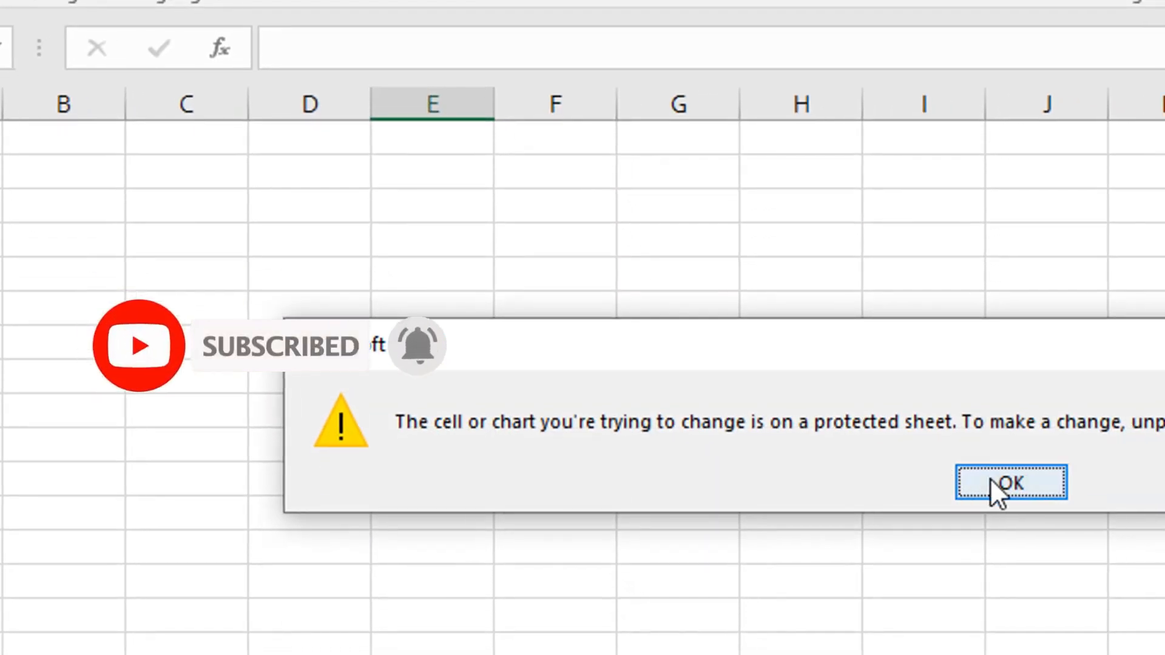
left_click(995, 483)
- Insert a new blank worksheet directly before Sheet2
right_click(203, 554)
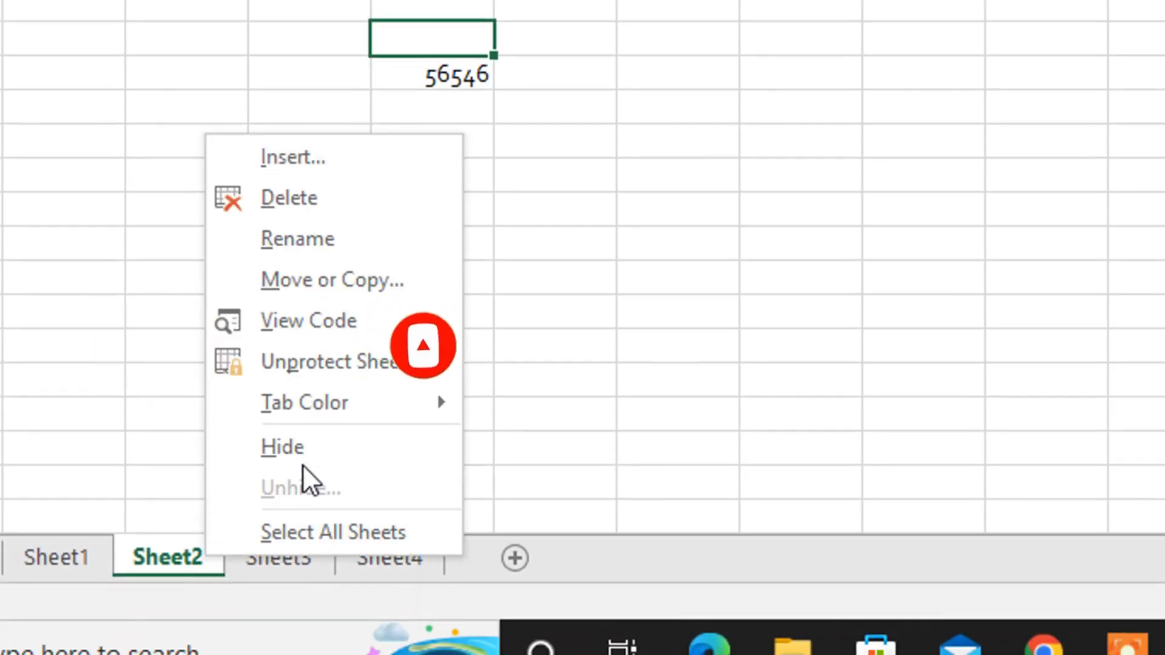
left_click(372, 157)
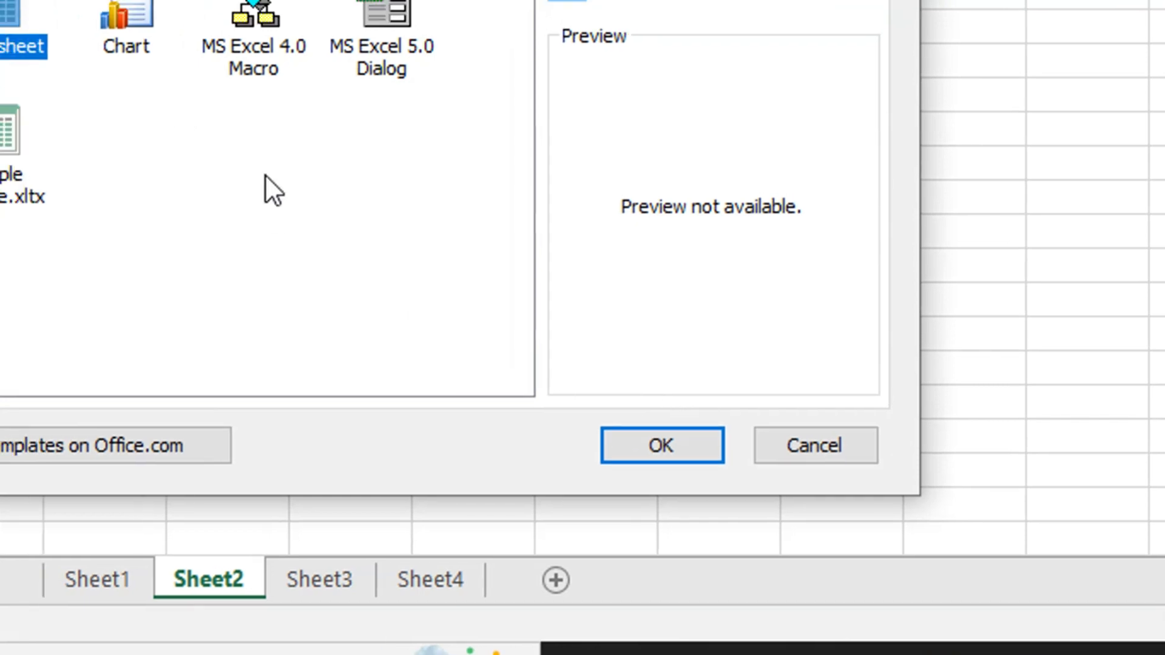
left_click(648, 458)
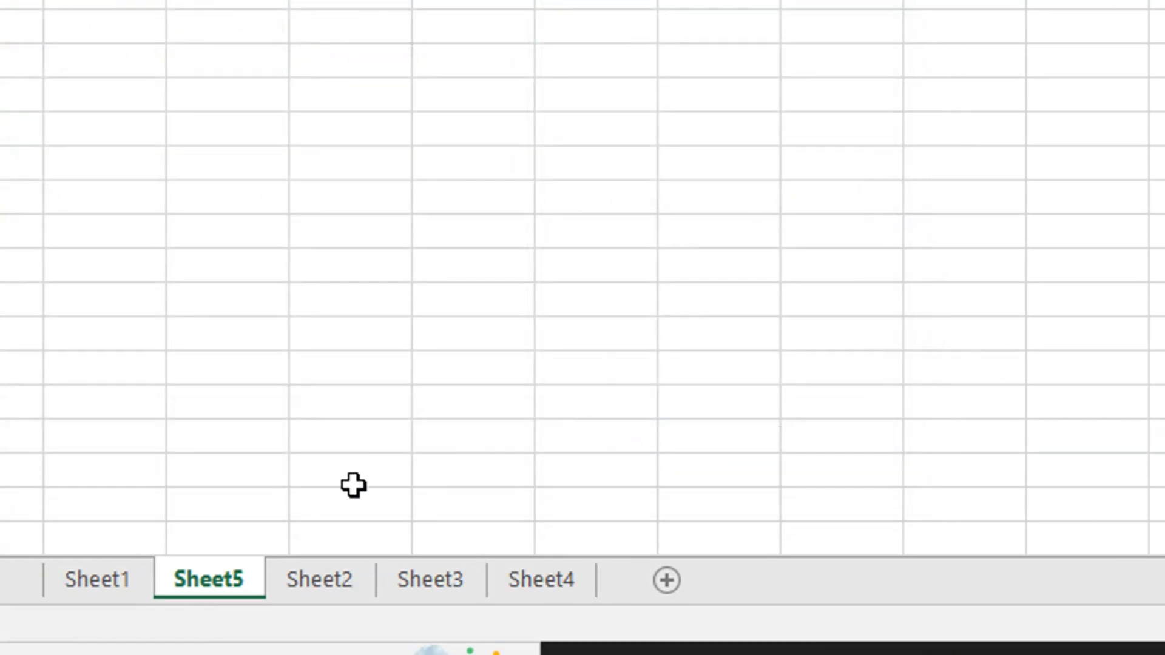
- Return to Sheet2 and try to edit an empty column D cell, dismissing the alert
left_click(328, 554)
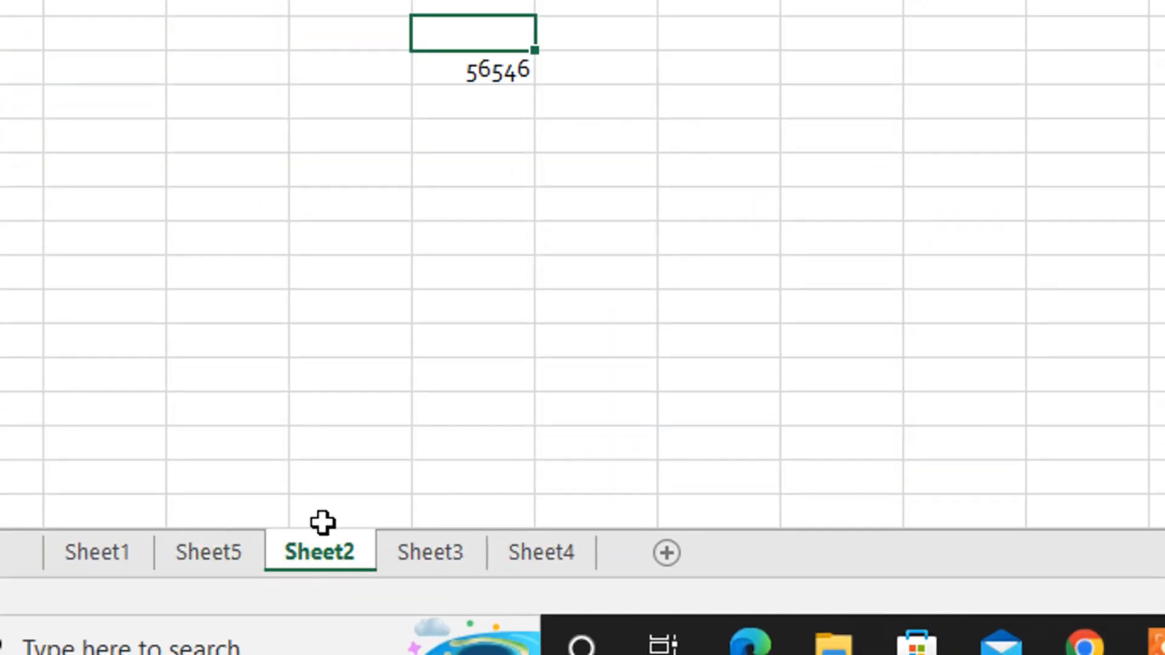
double_click(380, 315)
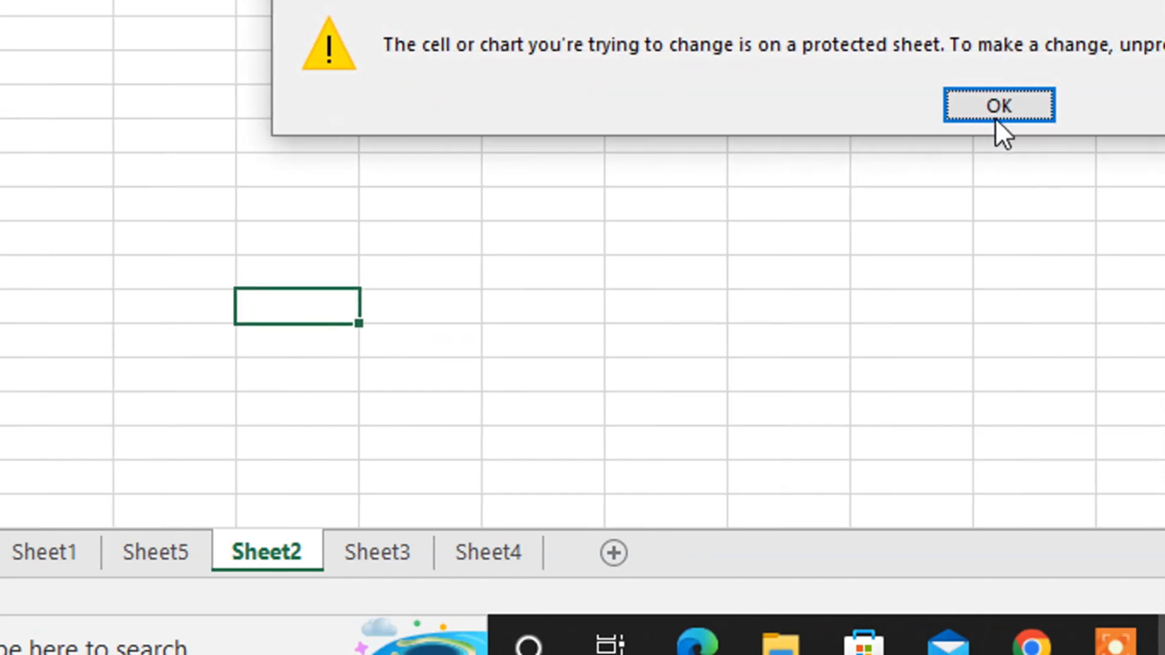
left_click(1049, 109)
- Enter dfgdfg in a column E cell and gdfg in a column D cell of Sheet3
left_click(389, 549)
left_click(447, 241)
type("dfg")
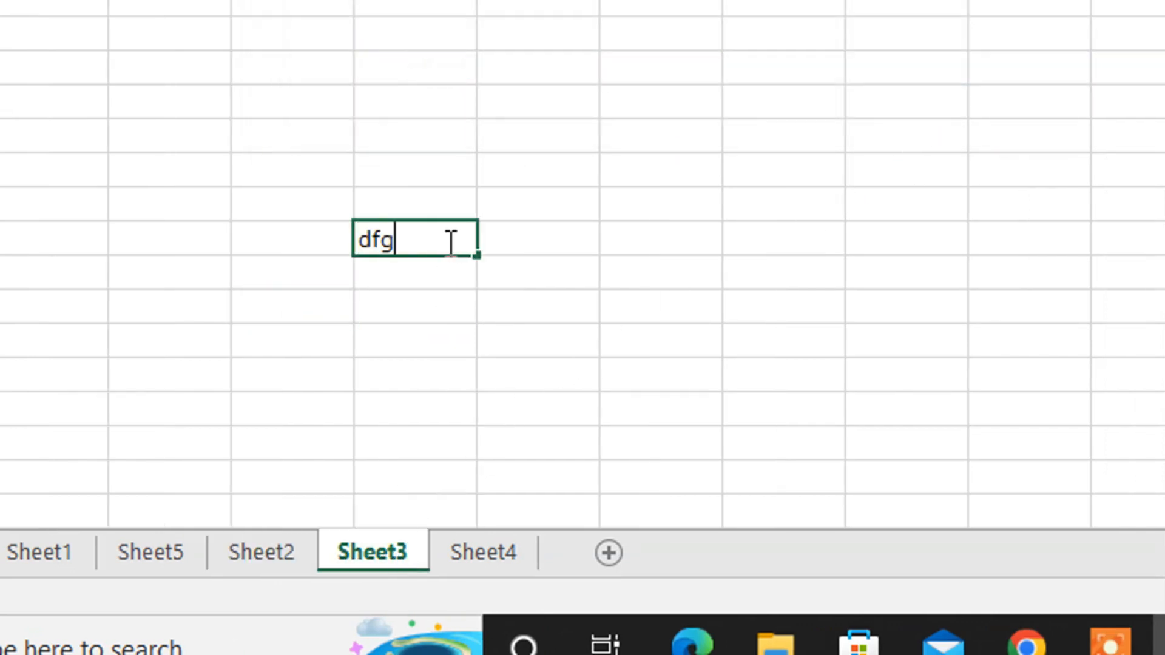
type("dfg")
left_click(579, 212)
left_click(285, 135)
type("gdfg")
left_click(483, 200)
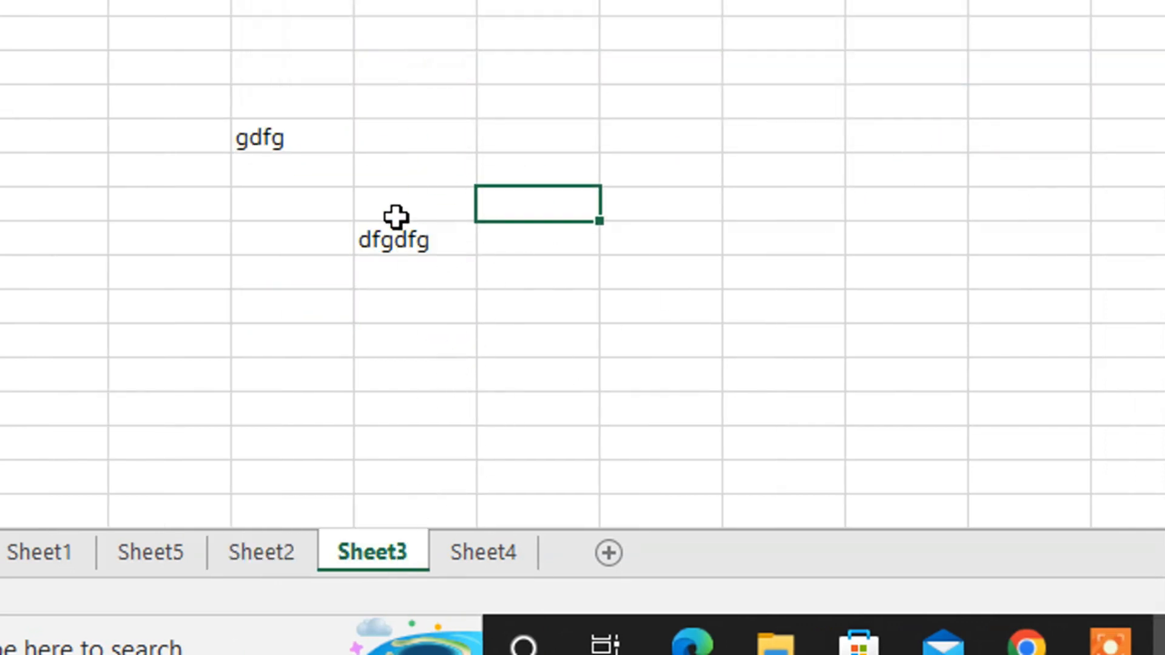
left_click(403, 73)
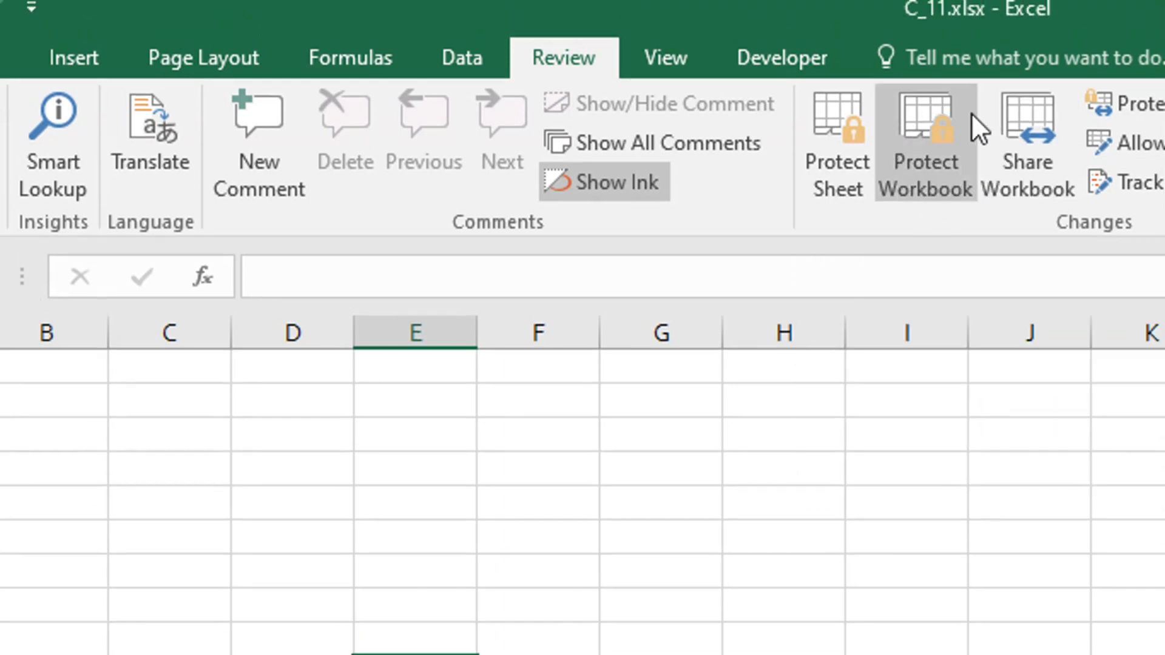
- Protect the workbook structure with a password, entering and confirming it
left_click(935, 139)
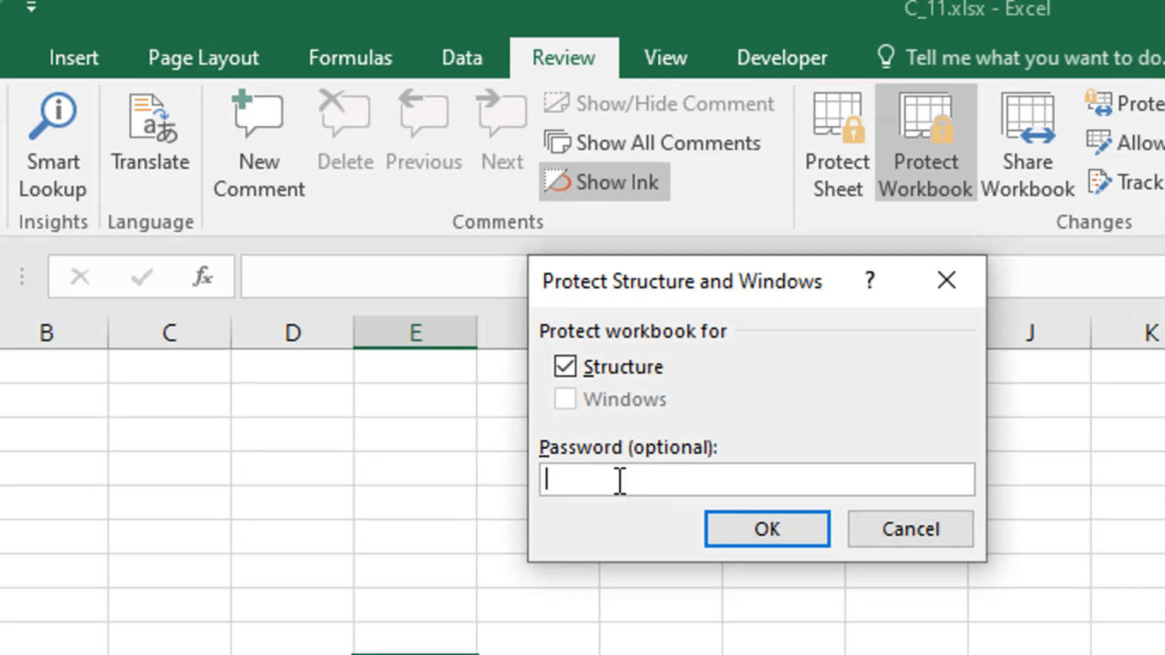
type("1")
left_click(730, 520)
type("1")
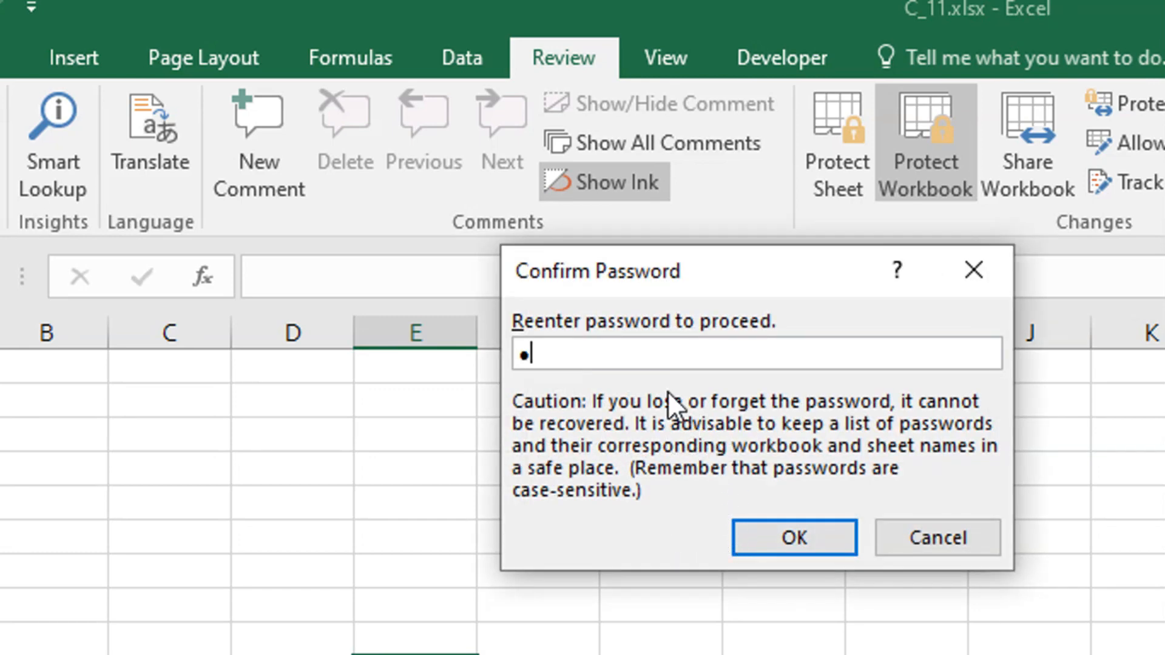
left_click(772, 534)
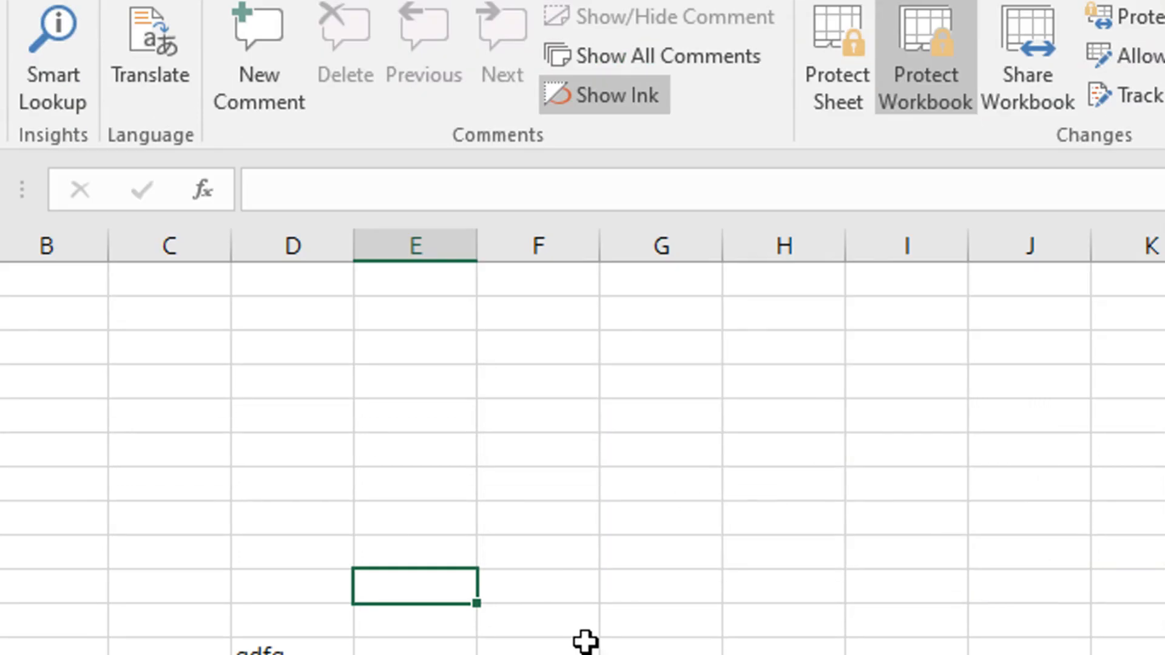
- Examine which sheet operations, such as insert, delete, rename and hide, are available for Sheet3 under workbook protection
right_click(396, 539)
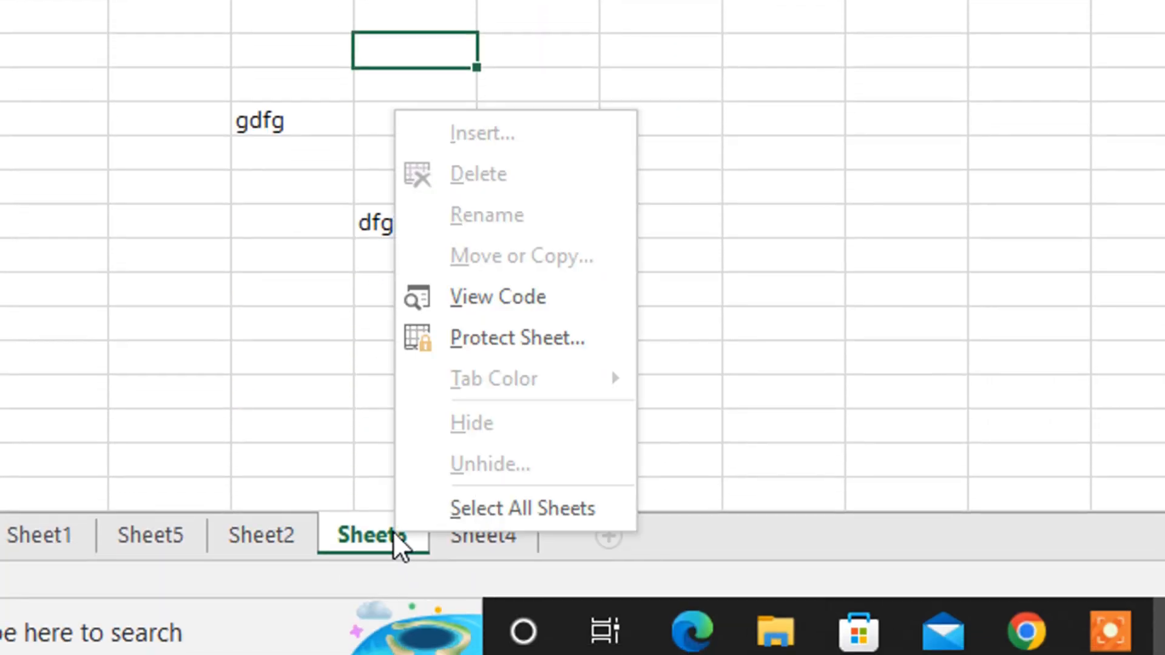
left_click(504, 279)
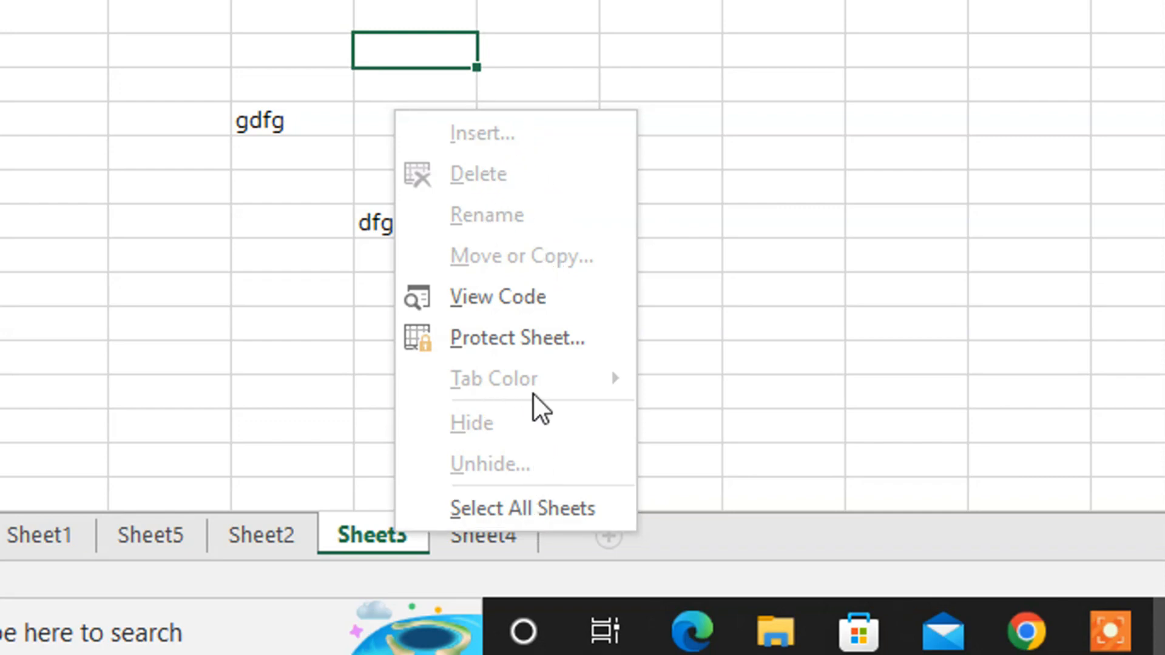
left_click(669, 155)
- Enter tuyu in the column F cell on the gdfg row of Sheet3
left_click(502, 115)
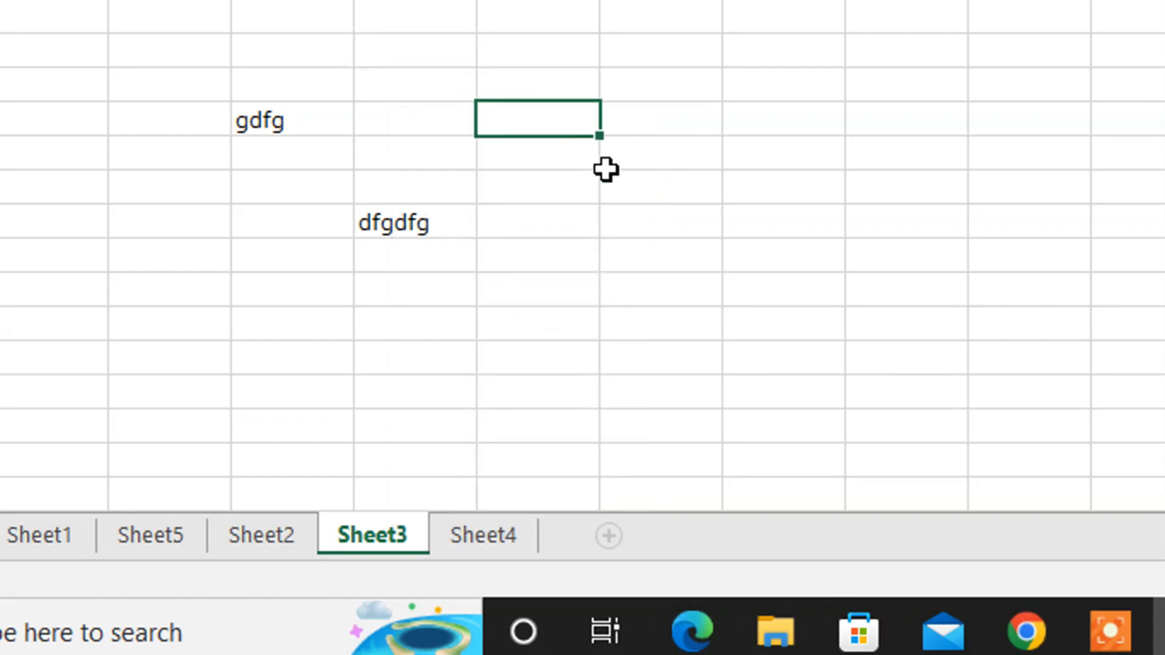
type("tuyu")
key("Return")
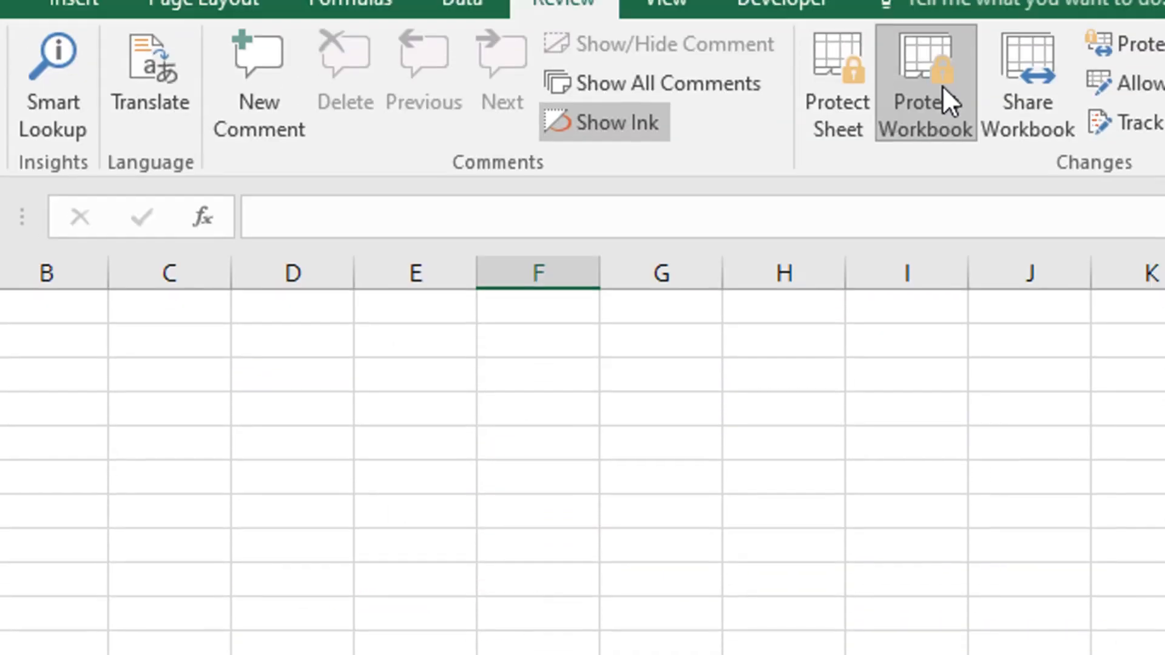